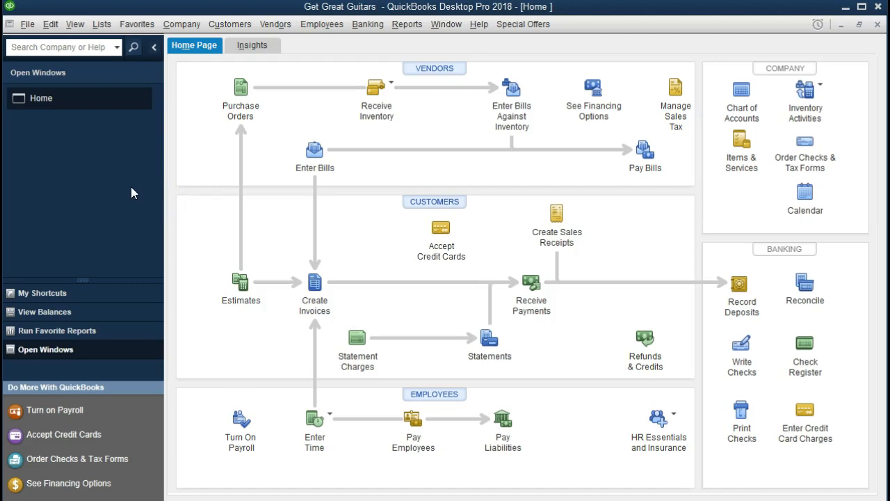
Browse the View and Company menus without choosing anything.
left_click(78, 27)
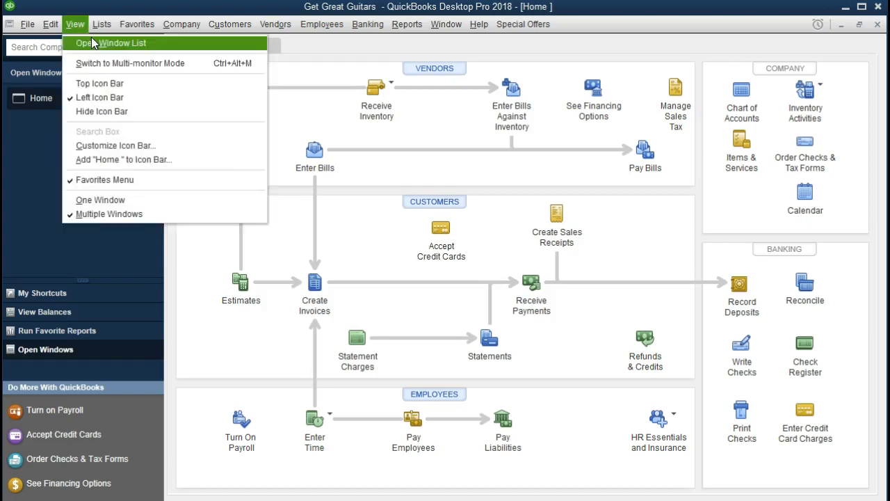
left_click(28, 138)
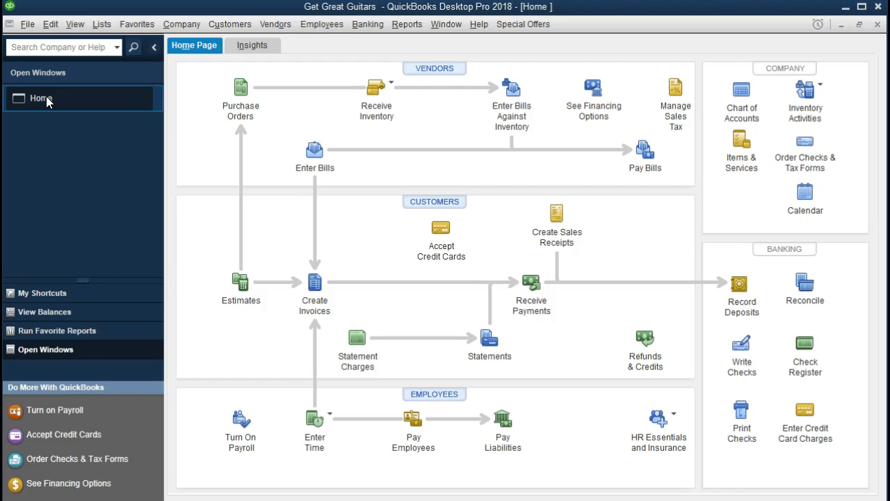
left_click(177, 28)
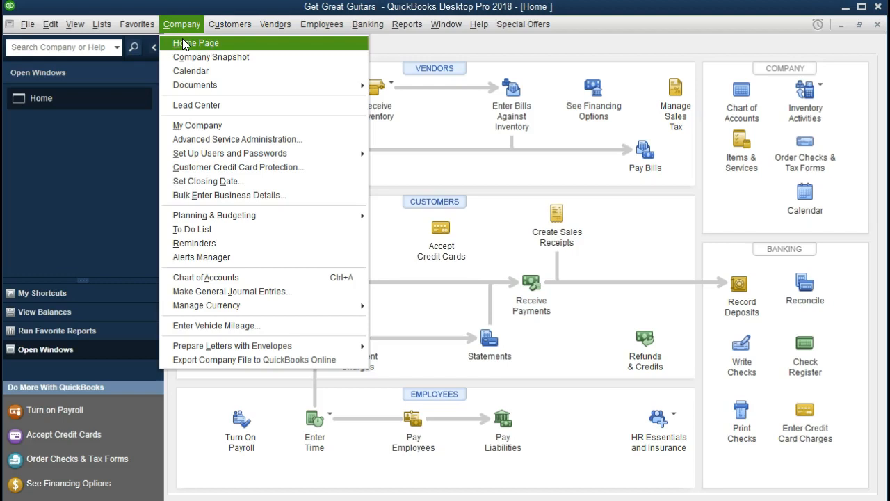
left_click(88, 151)
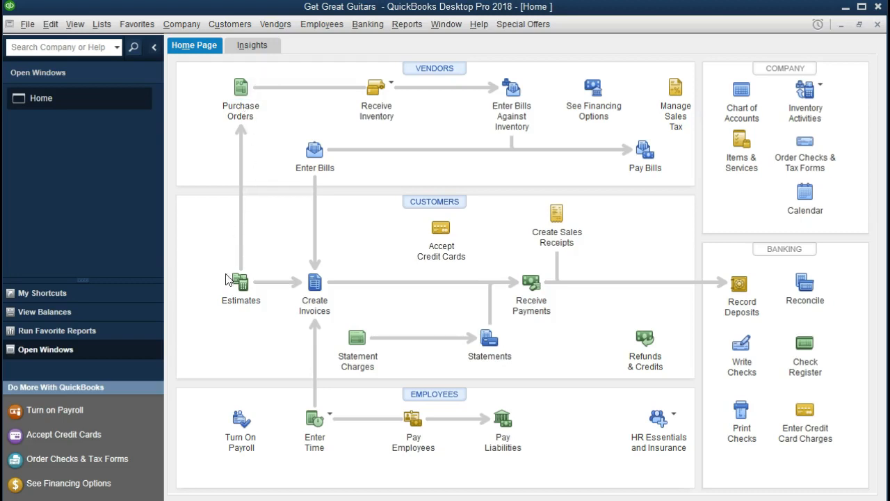
Review earlier purchase orders 1002 and 1001 (Epiphone), then close the purchase order form.
left_click(246, 96)
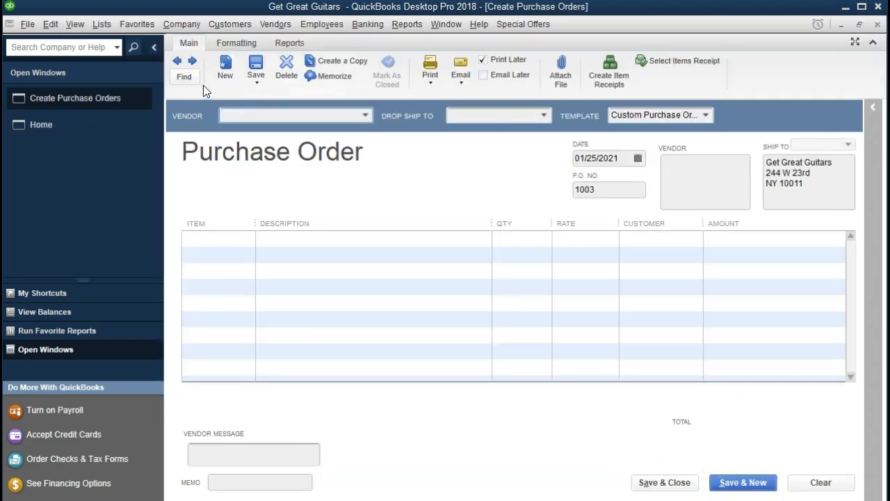
left_click(176, 62)
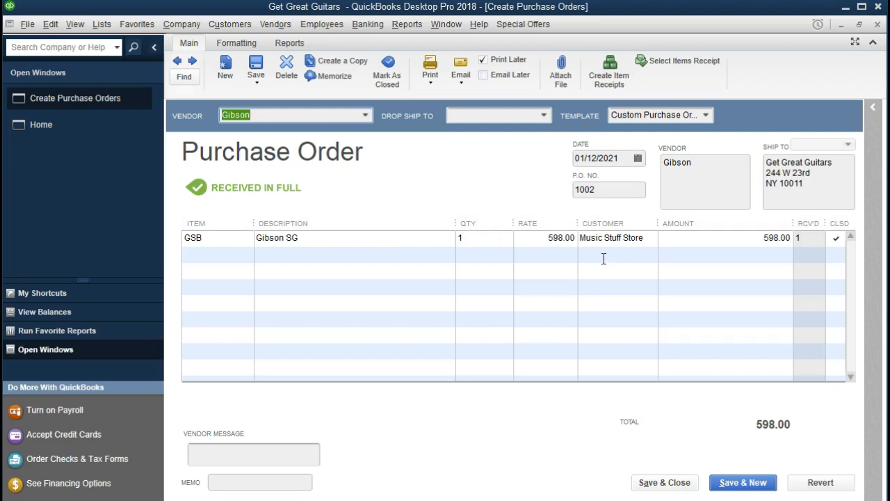
left_click(178, 62)
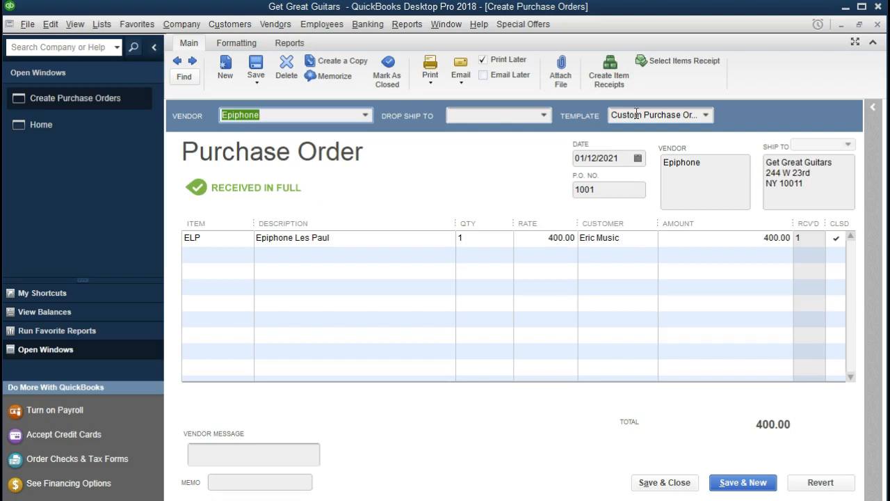
left_click(878, 26)
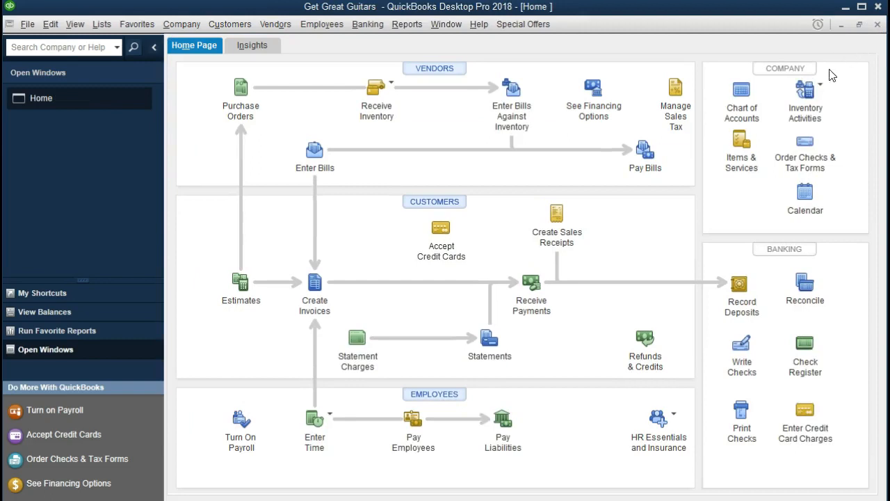
Start a new invoice and pick Eric Music as its customer.
left_click(317, 293)
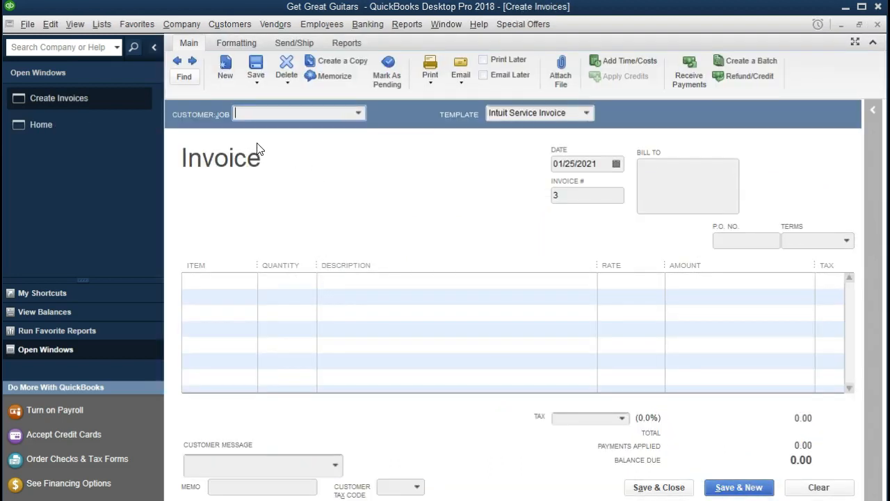
left_click(358, 115)
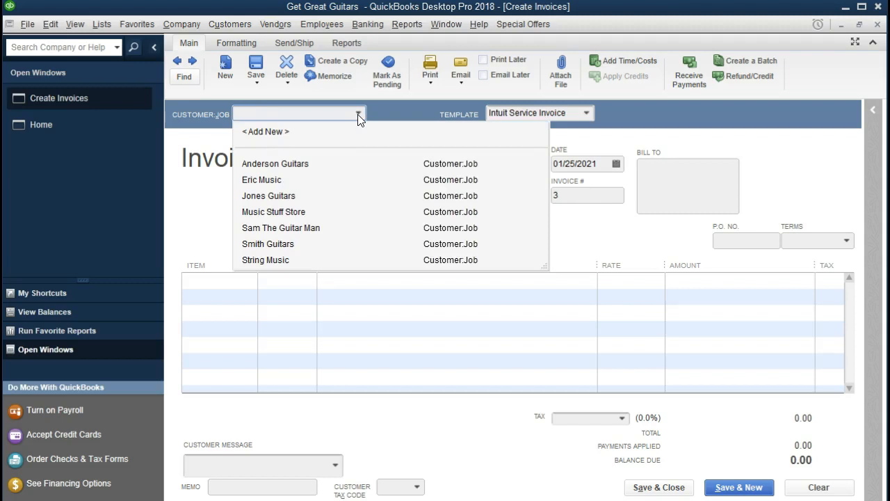
type("Eric Music")
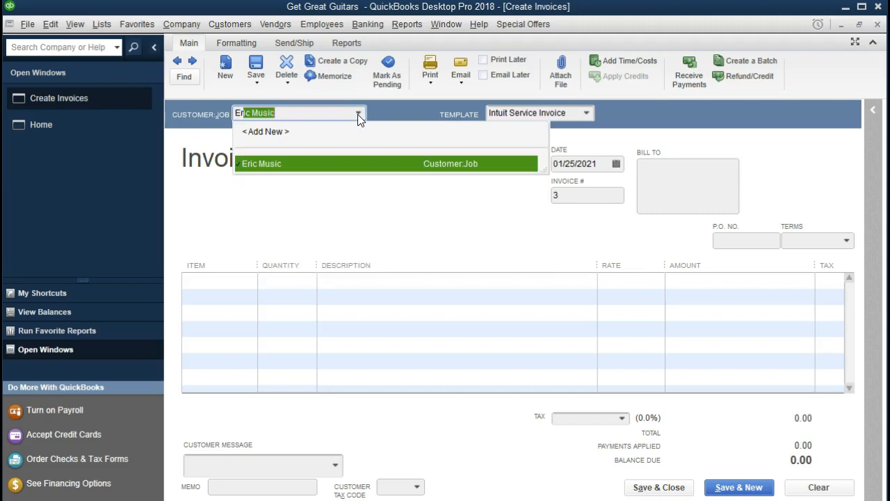
left_click(344, 173)
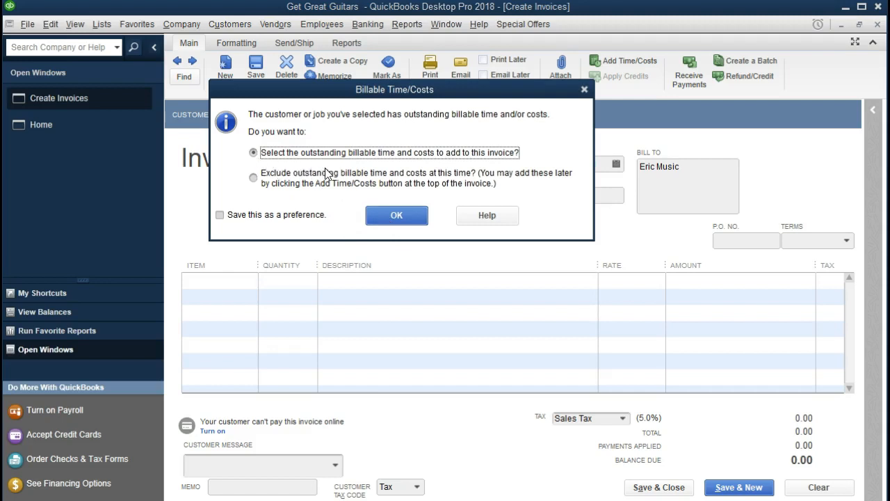
Bill the outstanding ELP Epiphone Les Paul item on the invoice: 1 at 500.00, totaling 525.00.
left_click(380, 215)
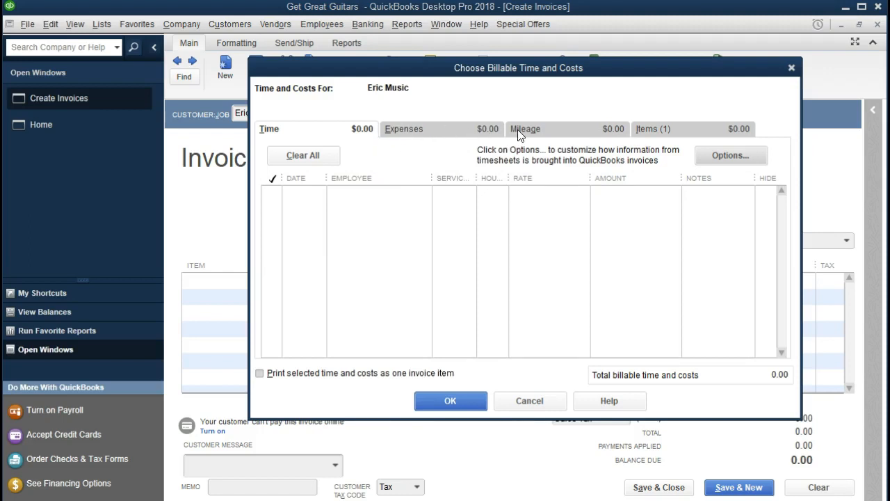
left_click(642, 129)
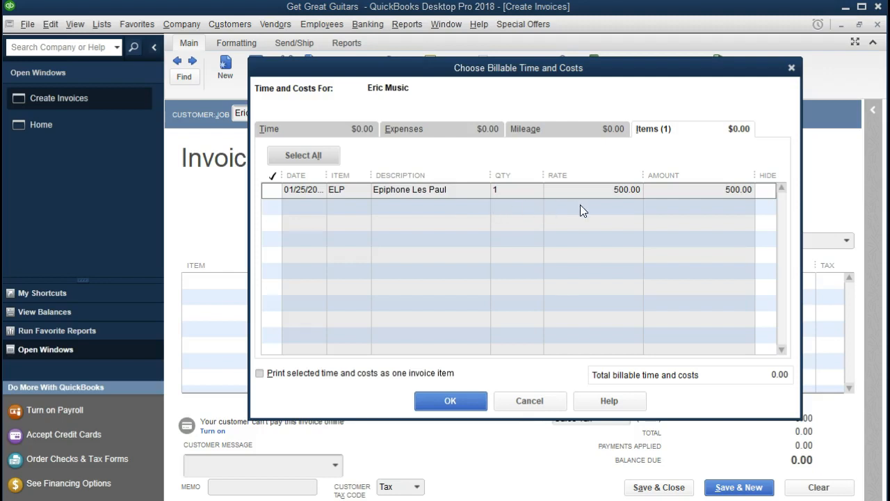
left_click(272, 190)
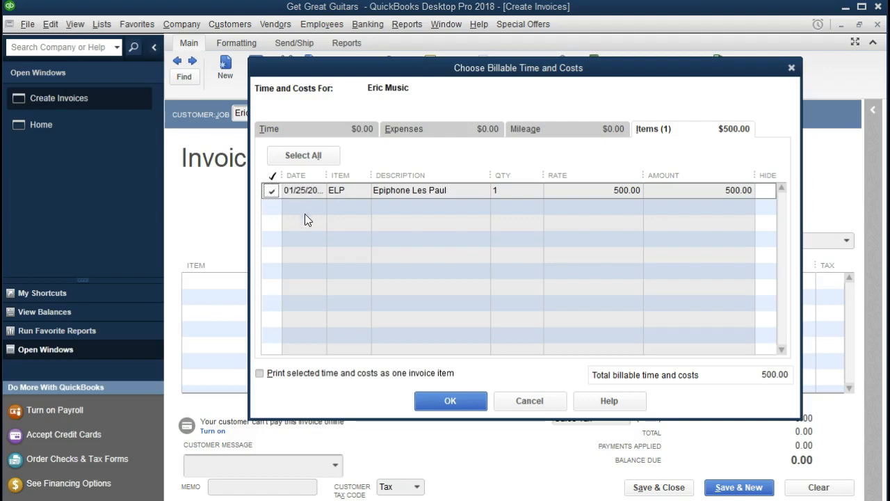
left_click(444, 405)
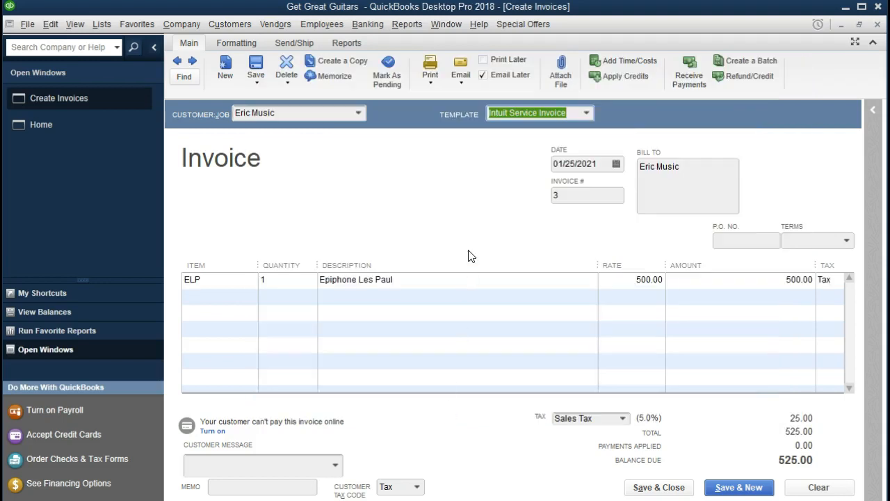
Set the invoice's payment terms to Net 30.
key("Tab")
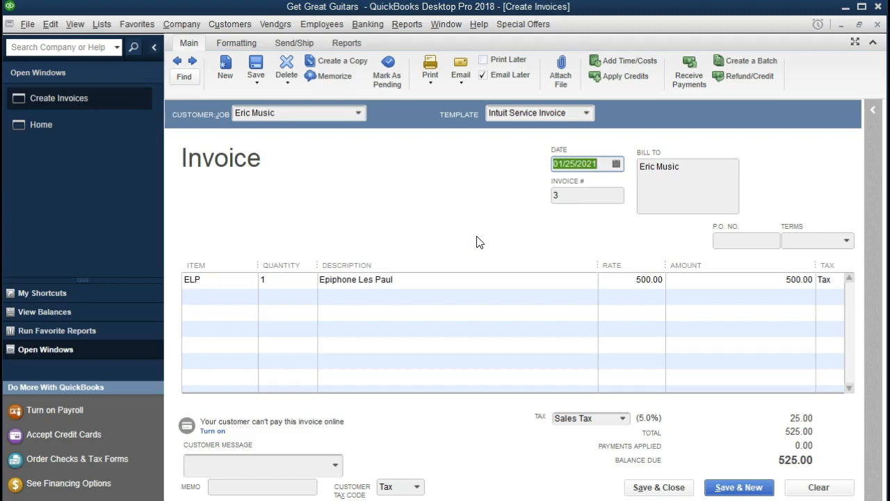
key("Tab")
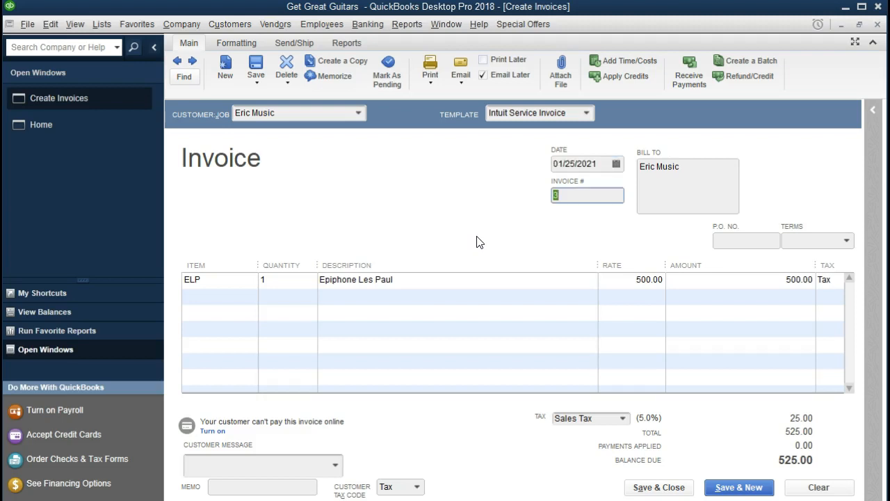
key("Tab")
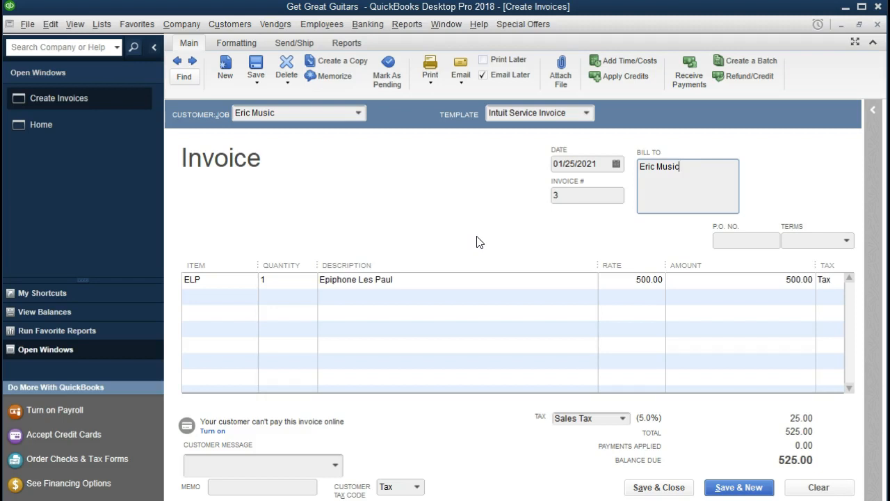
key("Tab")
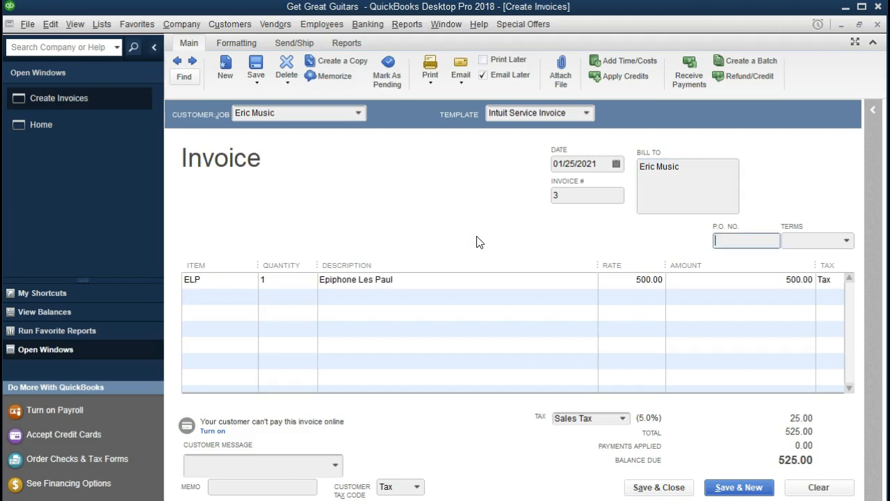
key("Tab")
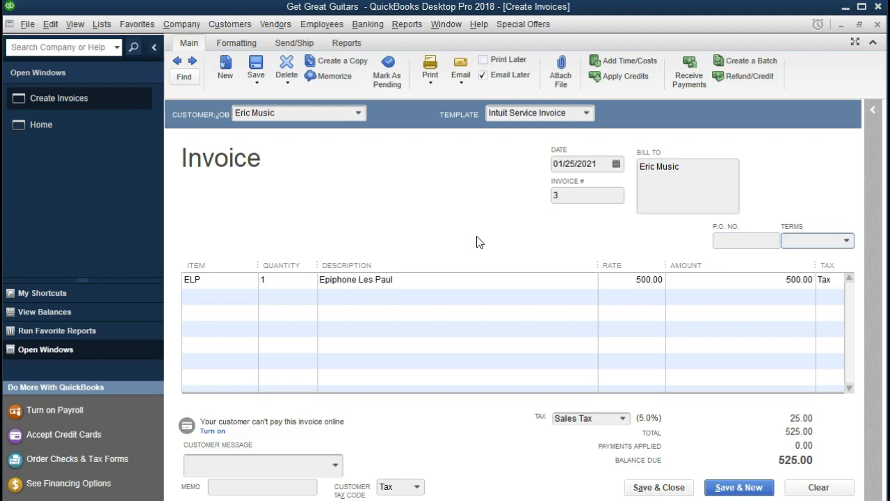
left_click(846, 241)
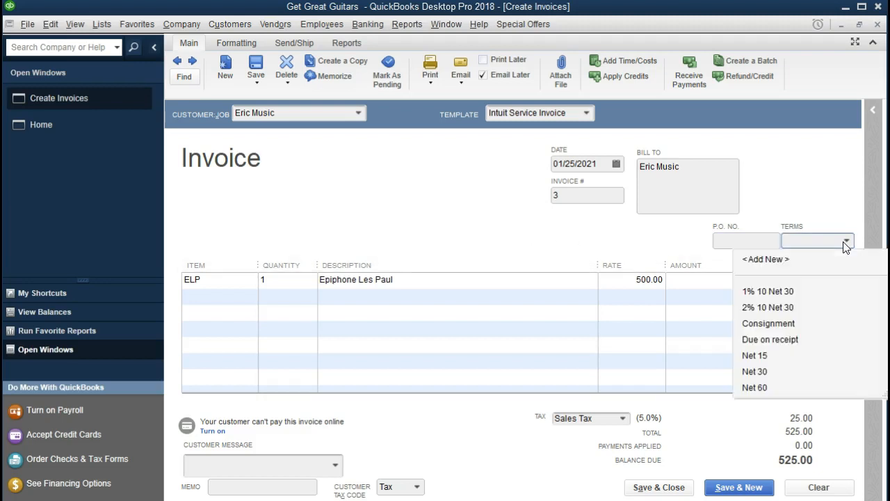
left_click(774, 371)
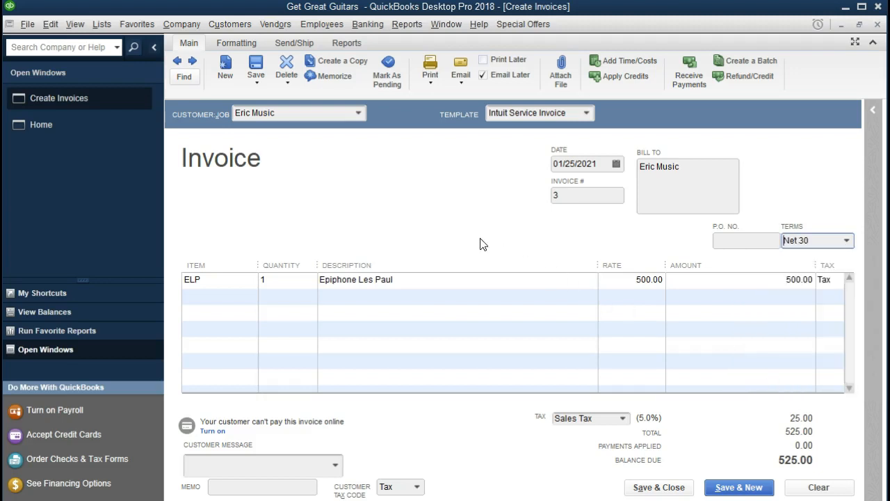
Move into the first line item's quantity and open the Lists menu.
key("Tab")
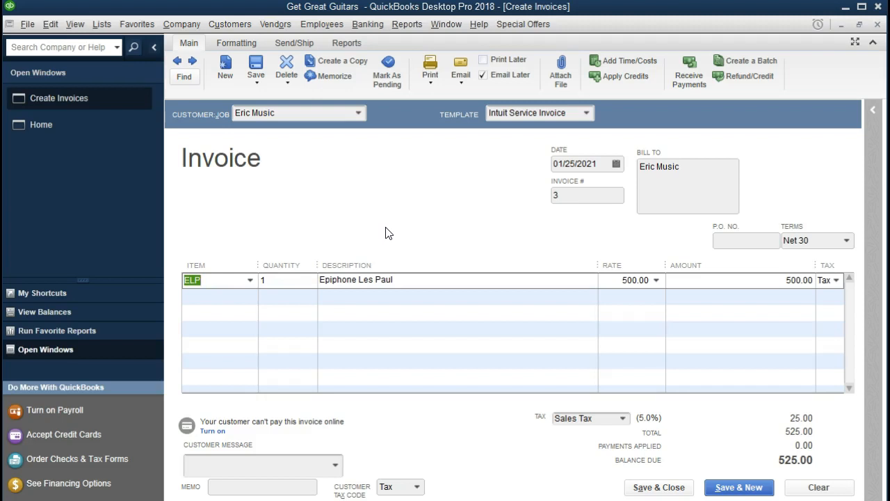
key("Tab")
key("Tab")
key("Tab")
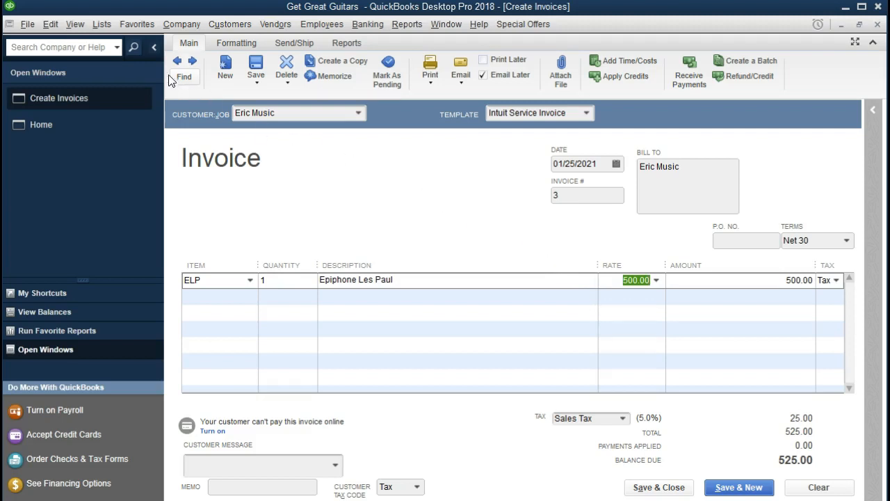
left_click(104, 26)
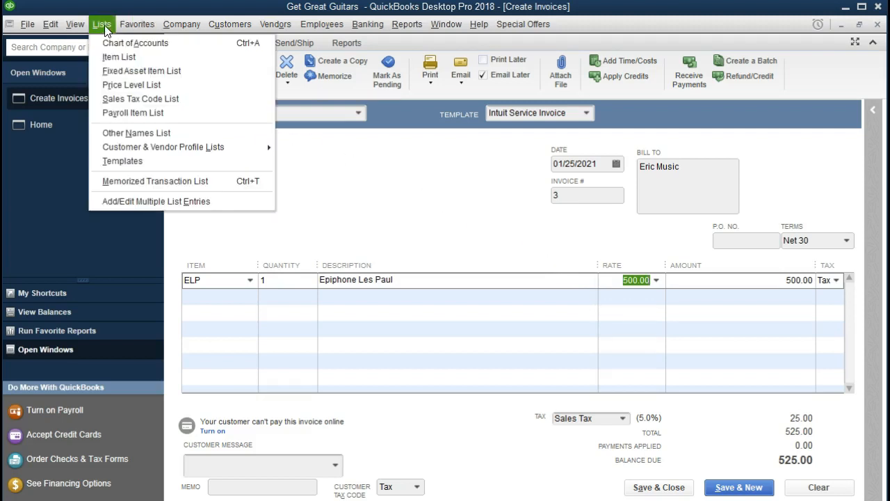
Inspect the ELP Epiphone Les Paul item's cost and sales price, then close the Item List unchanged.
left_click(129, 56)
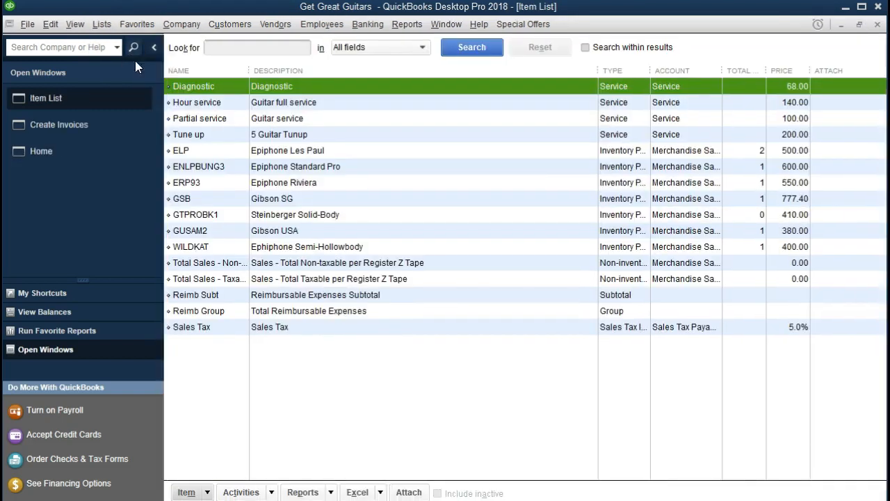
left_click(343, 150)
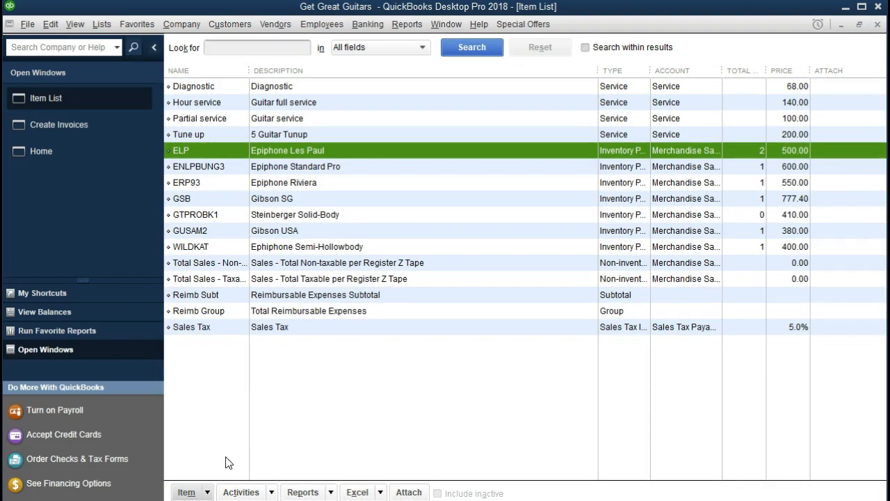
left_click(208, 493)
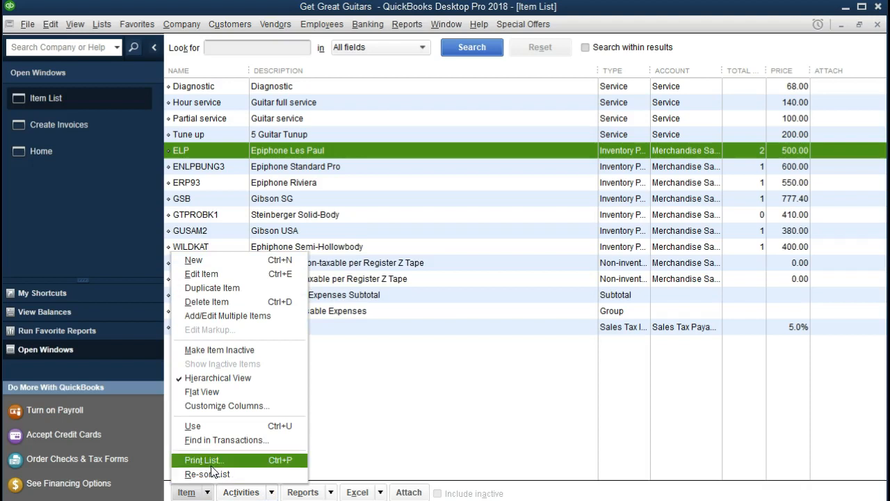
left_click(226, 275)
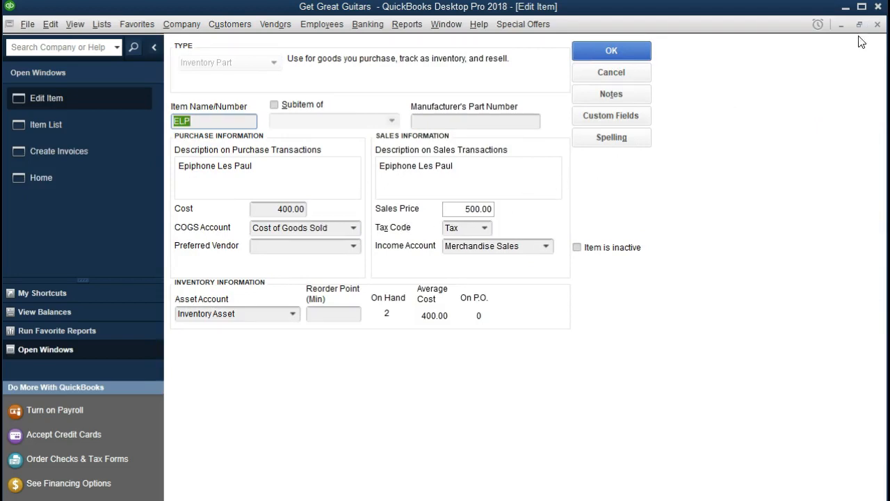
left_click(878, 24)
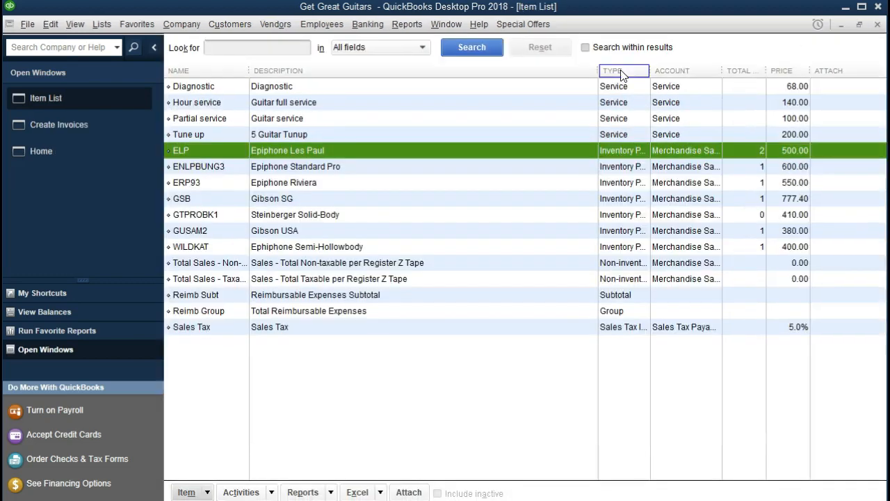
left_click(878, 24)
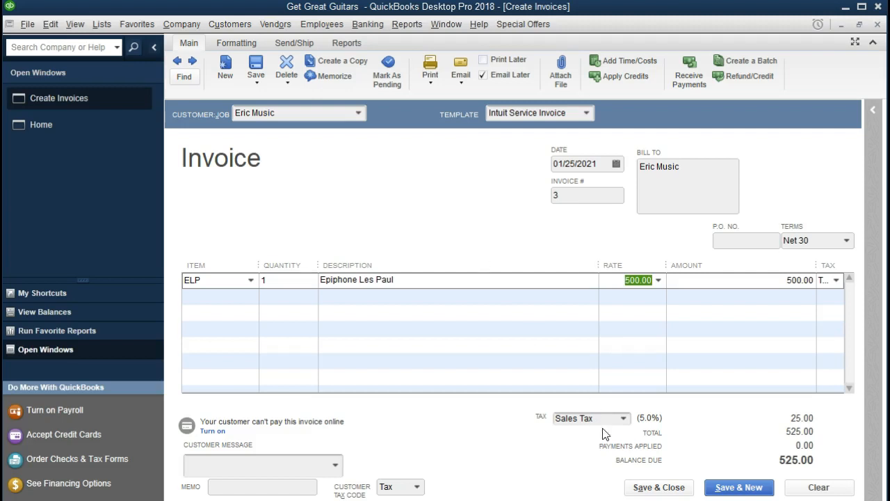
Save the 525.00 invoice with Email Later unchecked, keeping Net 30 as Eric Music's permanent terms.
left_click(658, 487)
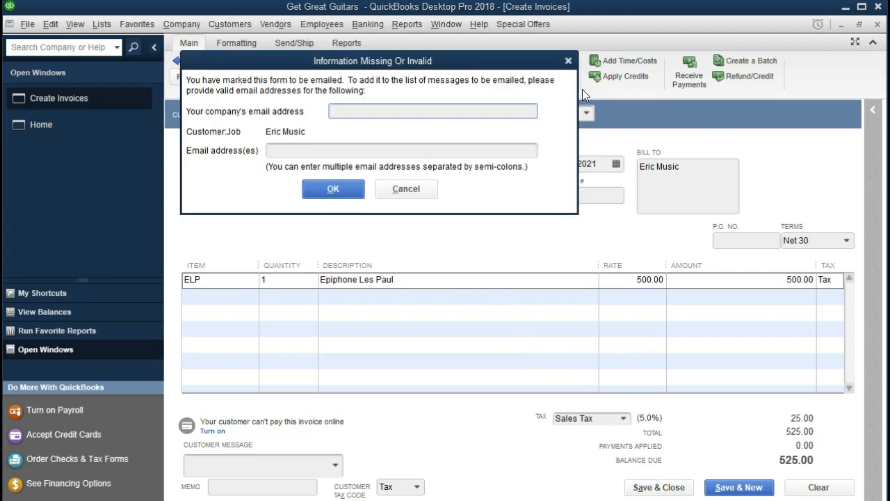
left_click(569, 61)
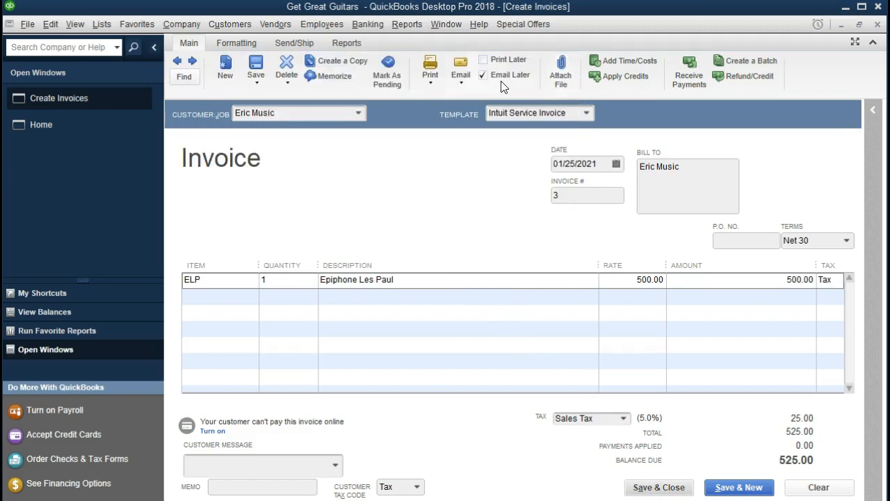
left_click(483, 75)
left_click(681, 492)
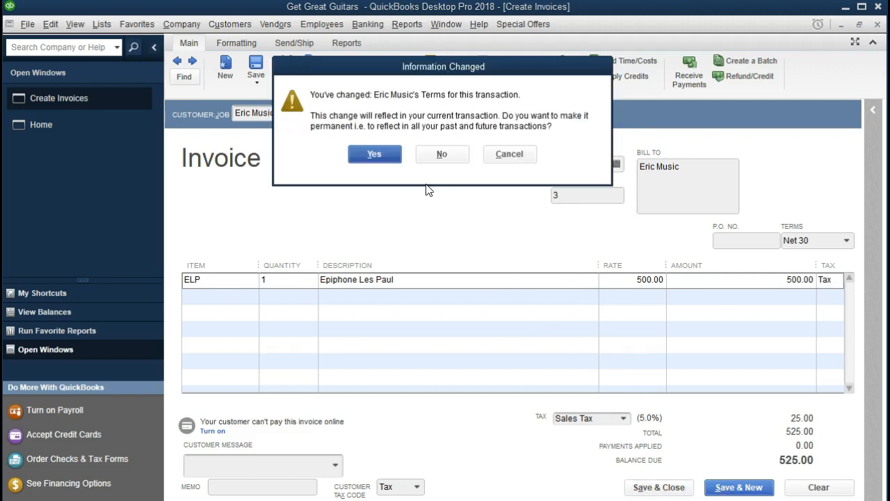
left_click(384, 157)
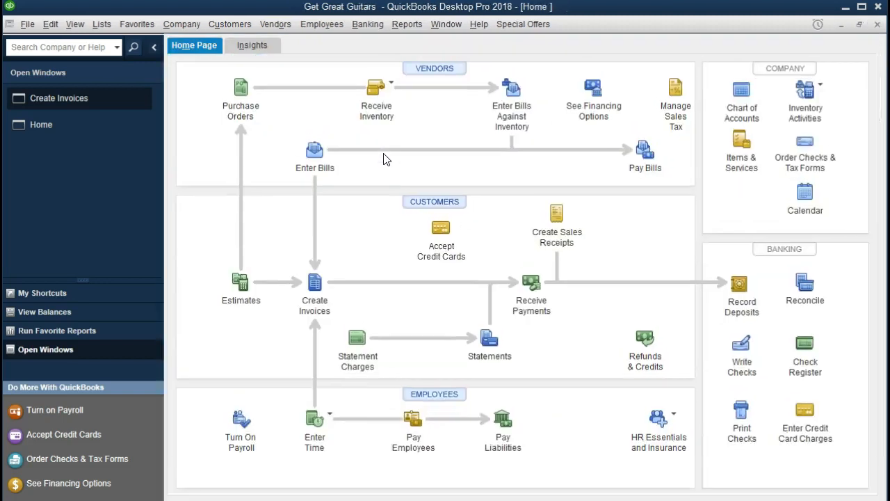
Open the standard Balance Sheet dated as of 12/31/2021.
left_click(407, 25)
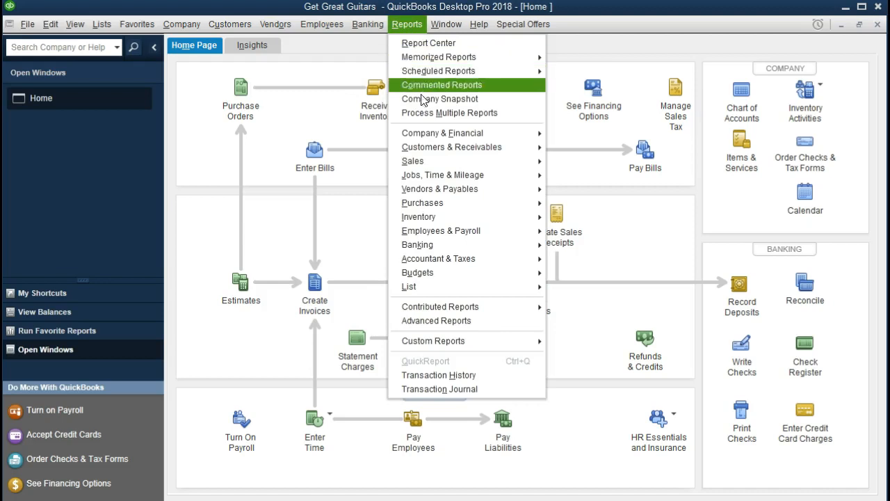
mouse_move(502, 137)
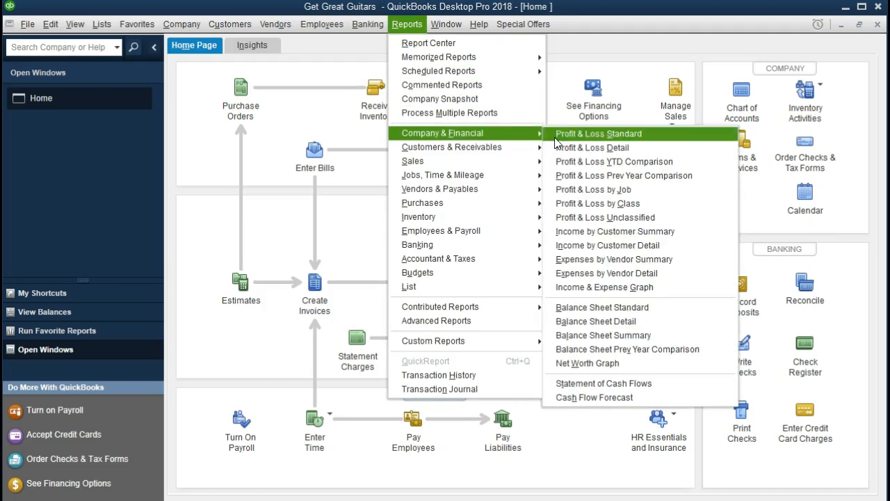
left_click(562, 307)
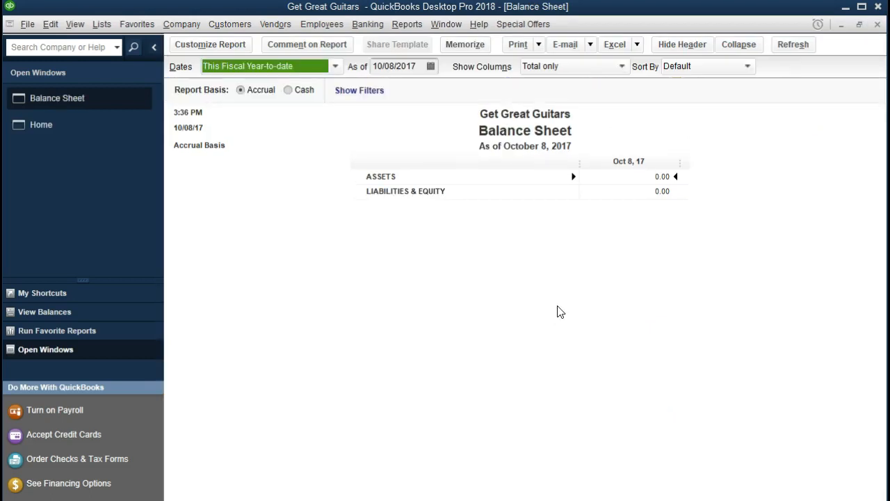
key("Tab")
type("123")
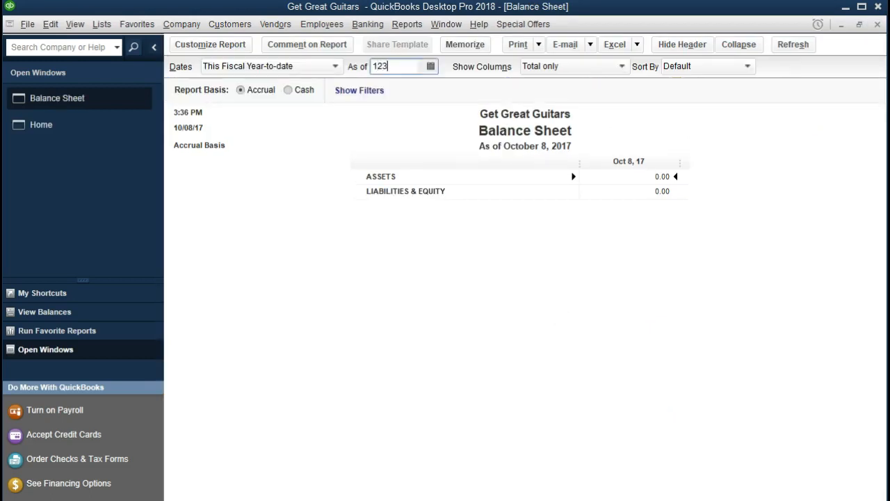
type("11021")
key("Tab")
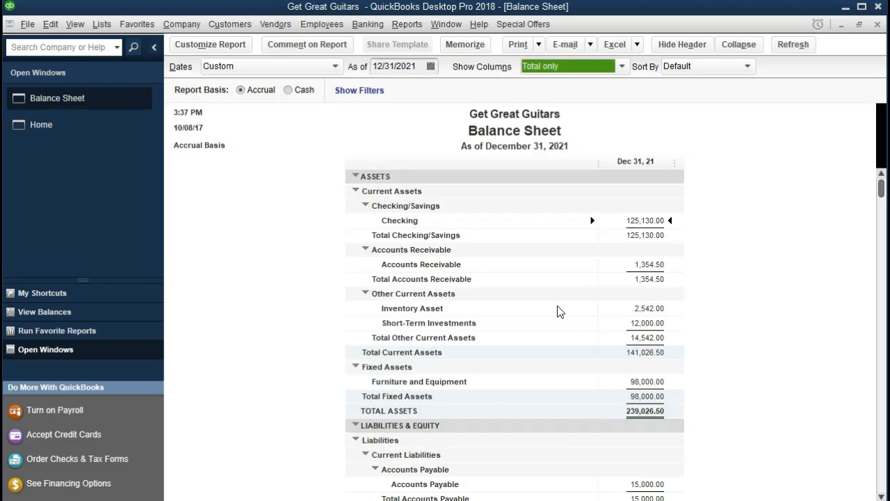
Customize the Balance Sheet range to start on 01/01/2021.
left_click(243, 45)
key("Tab")
key("BackSpace")
type("01/01/2021")
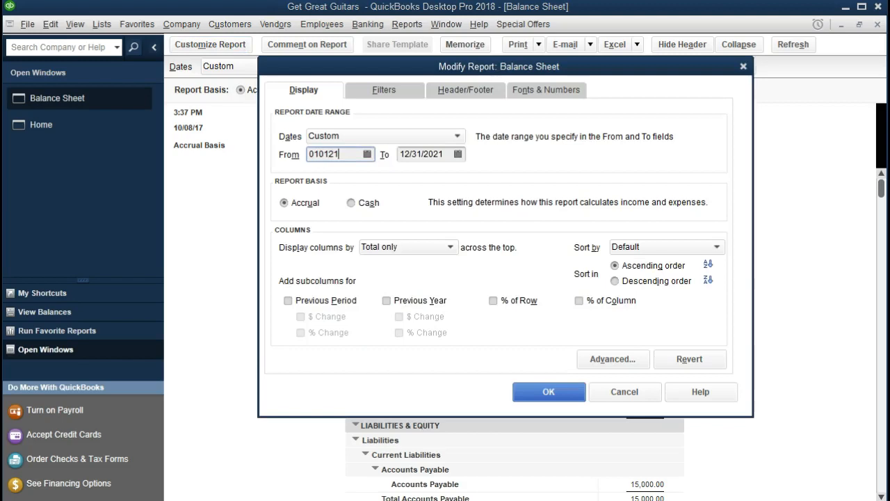
key("Tab")
key("Tab")
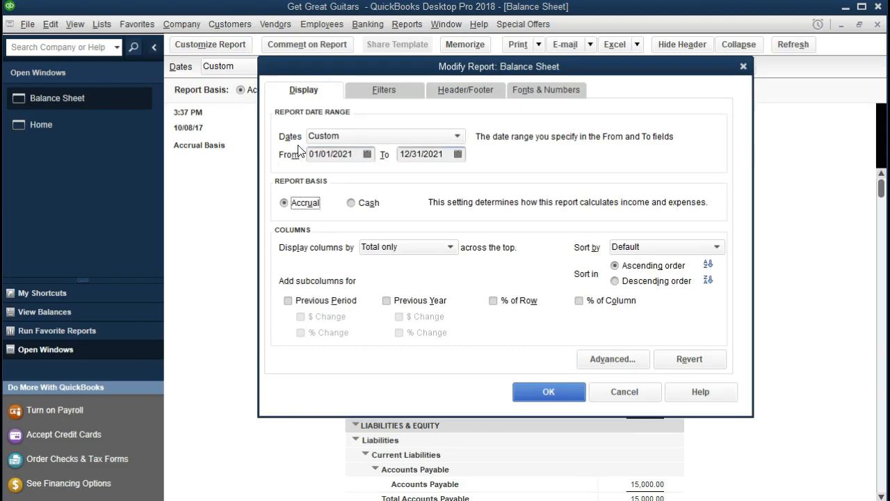
left_click(541, 394)
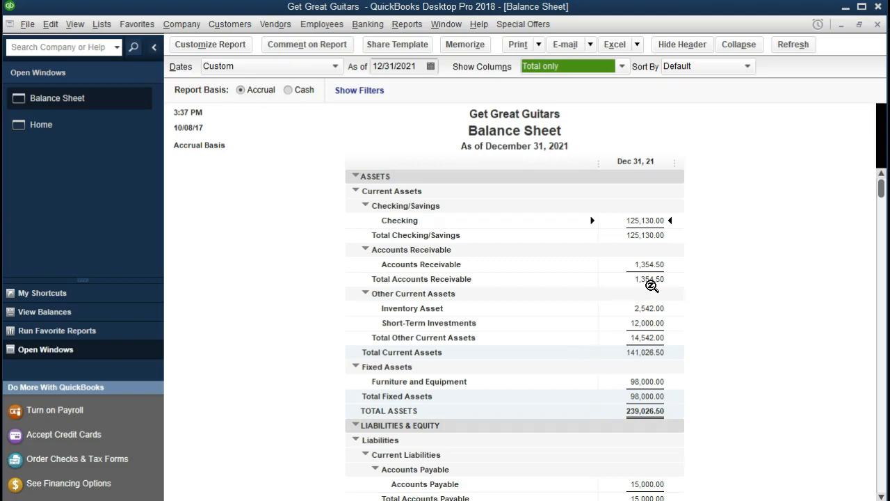
left_click(658, 264)
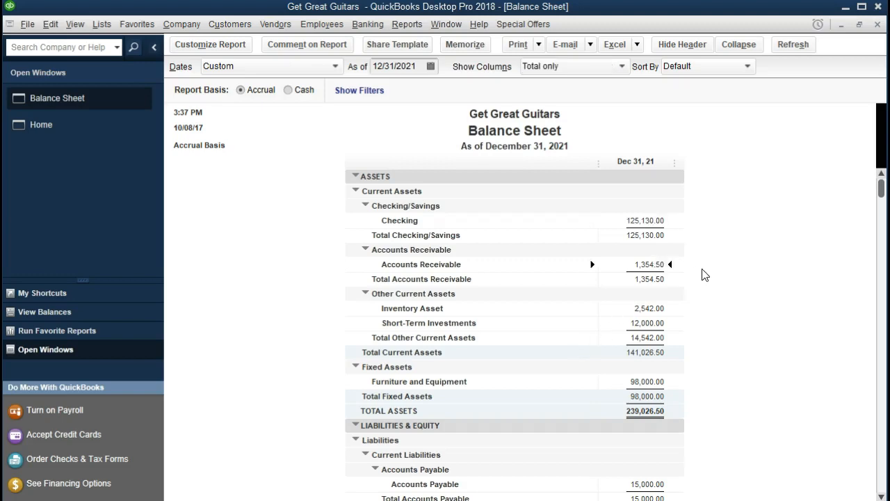
double_click(648, 264)
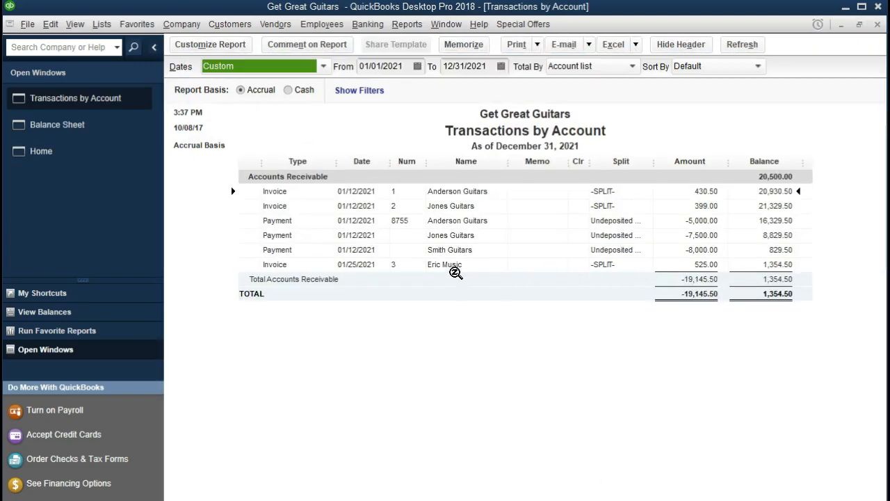
left_click(454, 265)
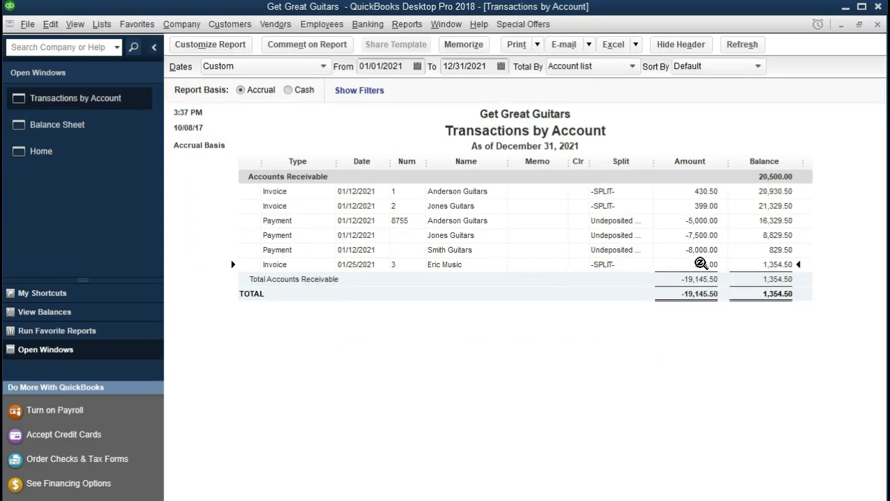
double_click(701, 264)
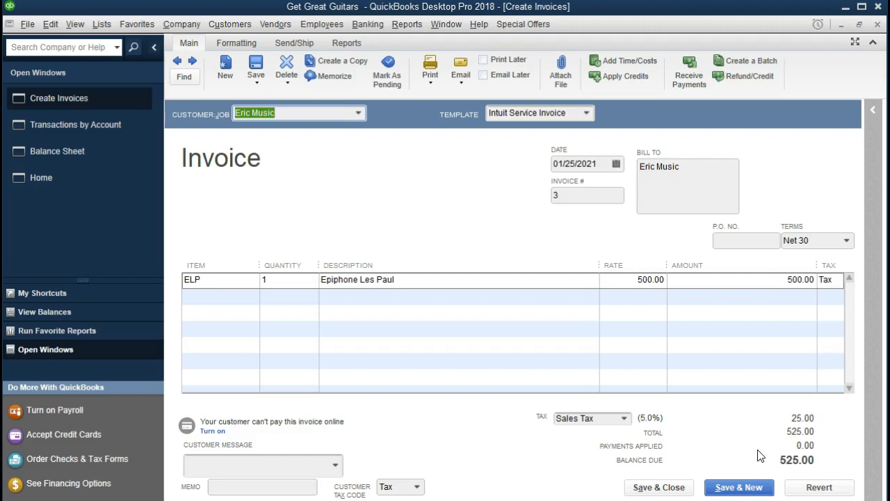
left_click(877, 29)
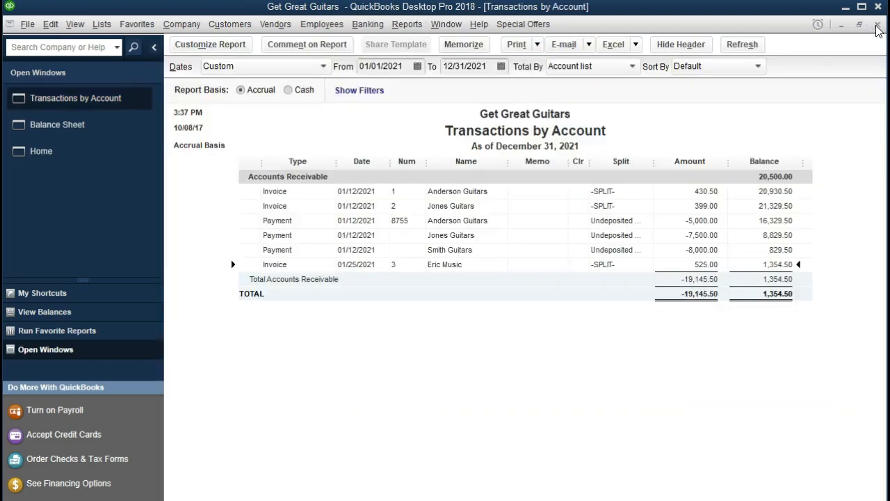
left_click(877, 27)
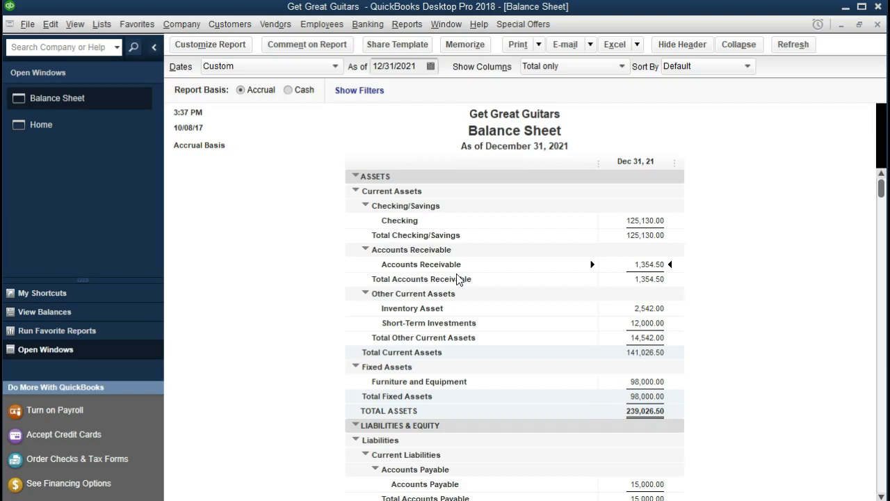
Run the standard Profit & Loss report from 01/01/2021 to 12/31/2021.
left_click(407, 24)
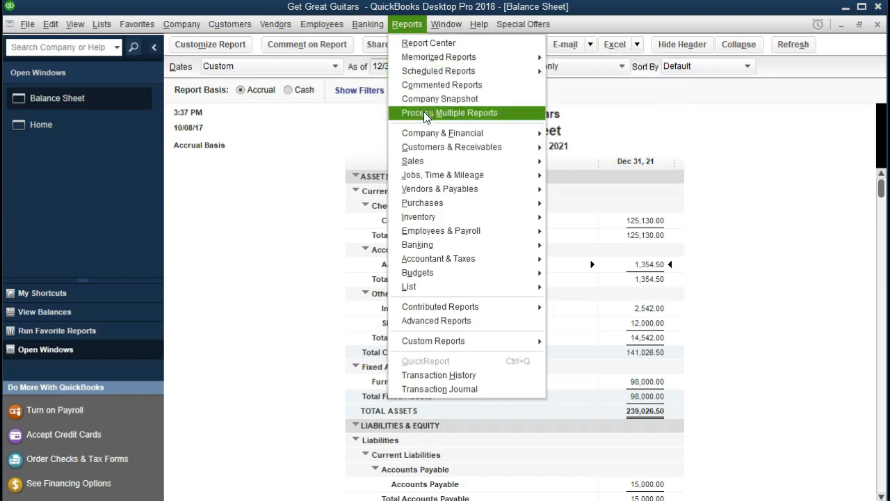
mouse_move(430, 131)
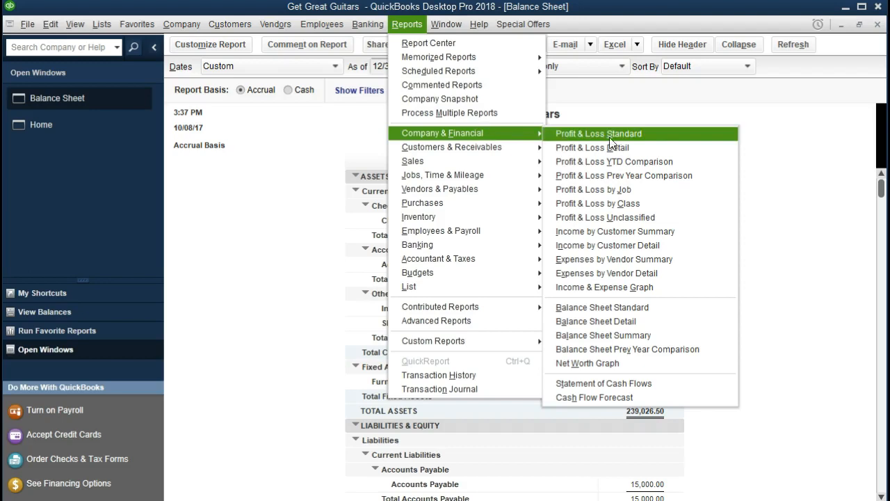
left_click(653, 143)
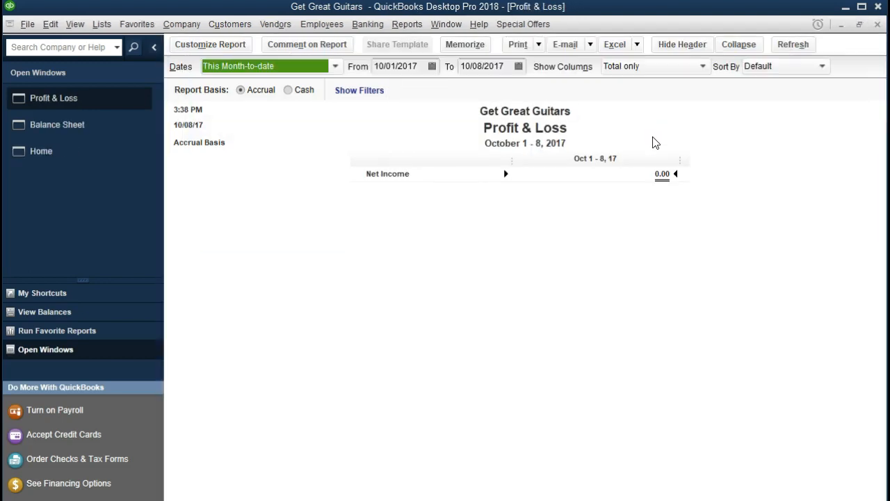
key("Tab")
type("0")
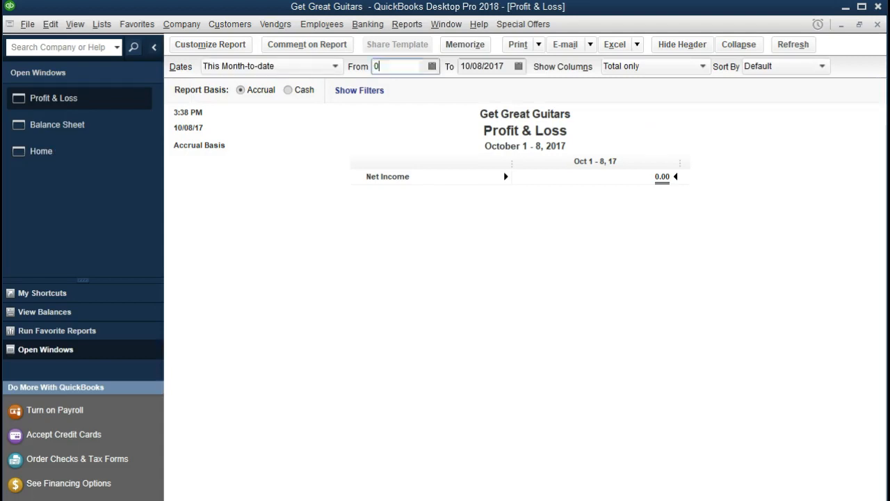
type("1/01/2021")
key("Tab")
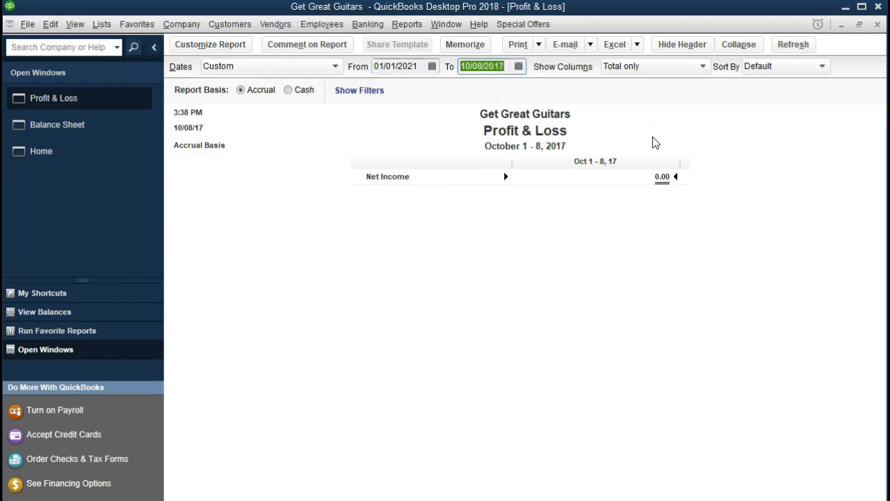
type("12/31/2021")
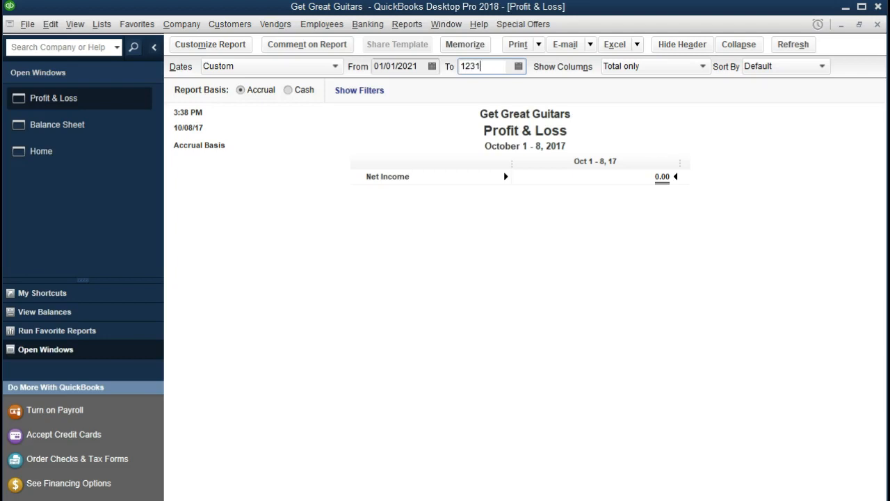
key("Tab")
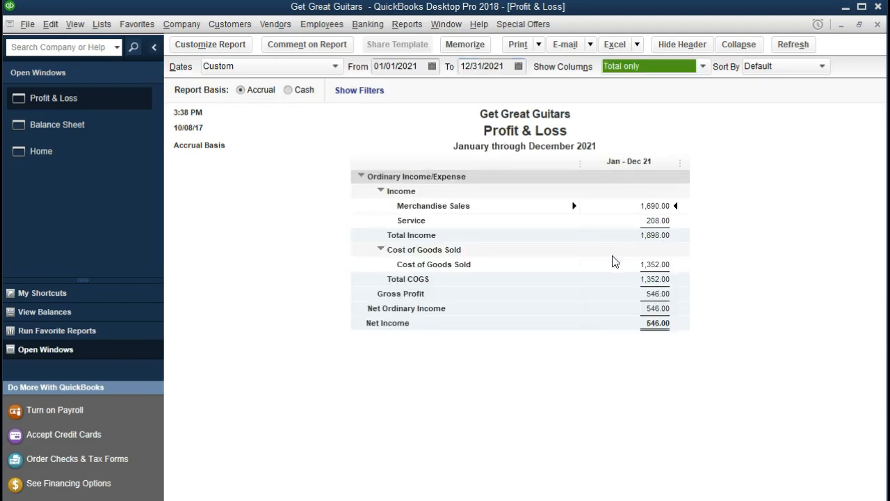
Drill down from Merchandise Sales to Eric Music invoice 3.
double_click(654, 206)
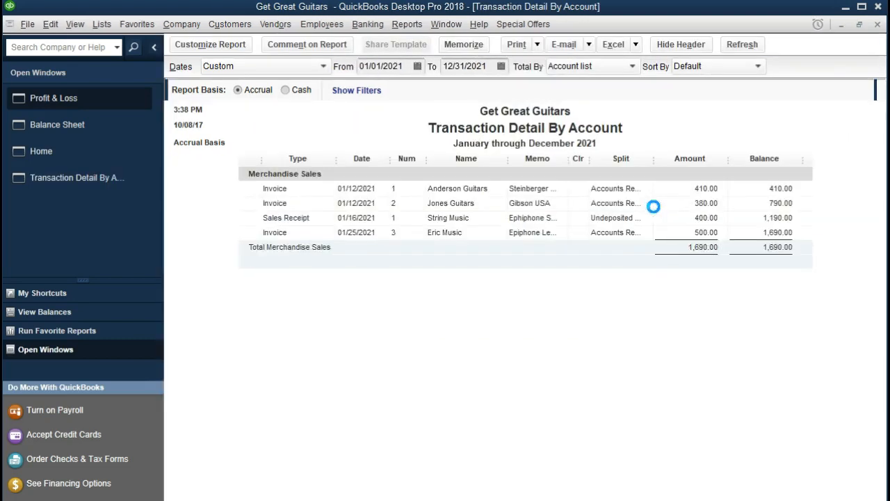
left_click(689, 235)
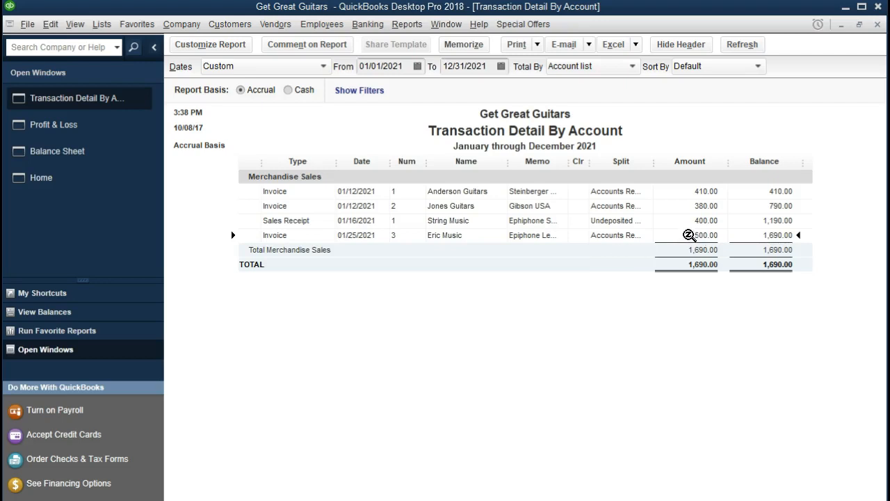
double_click(688, 235)
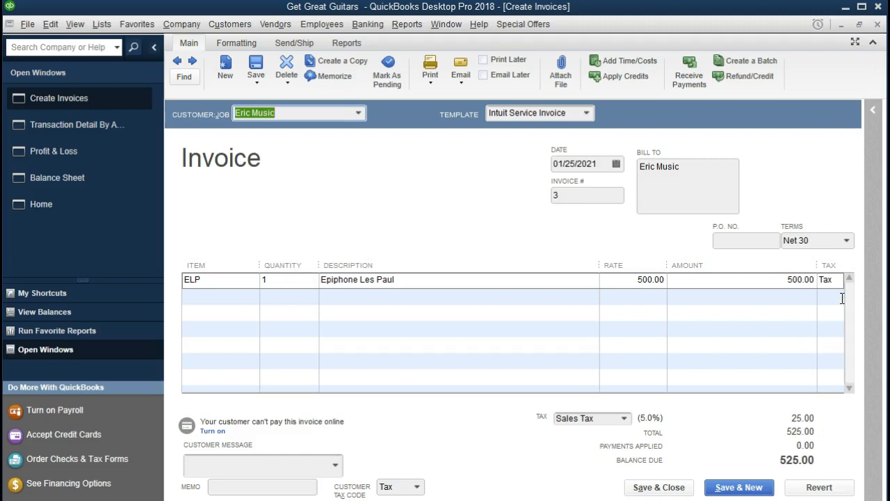
Close the invoice and the Merchandise Sales detail, then return to the Balance Sheet.
left_click(878, 25)
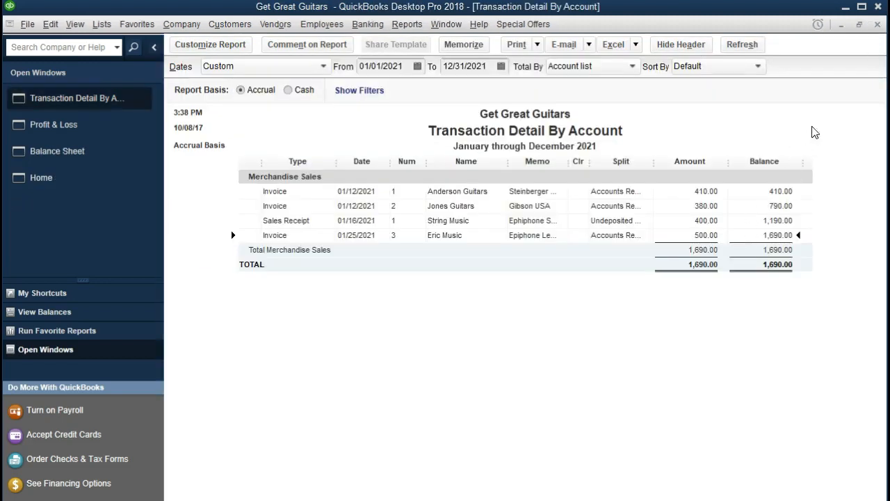
left_click(877, 25)
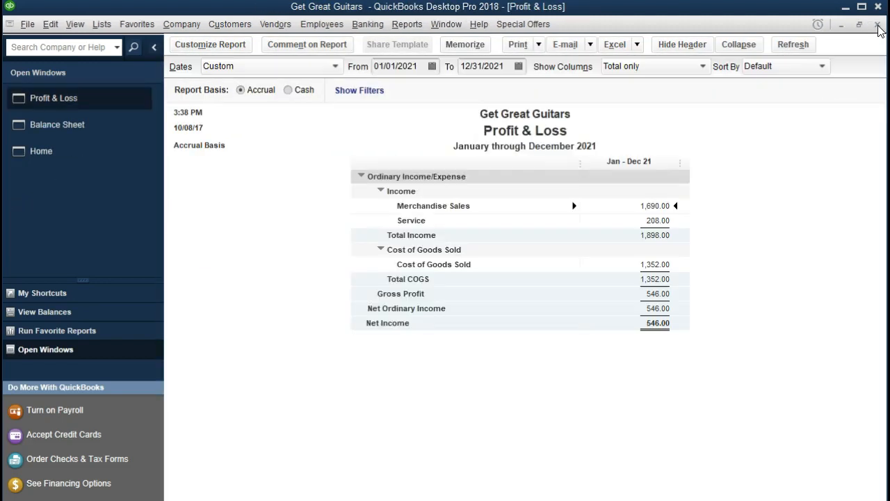
left_click(97, 127)
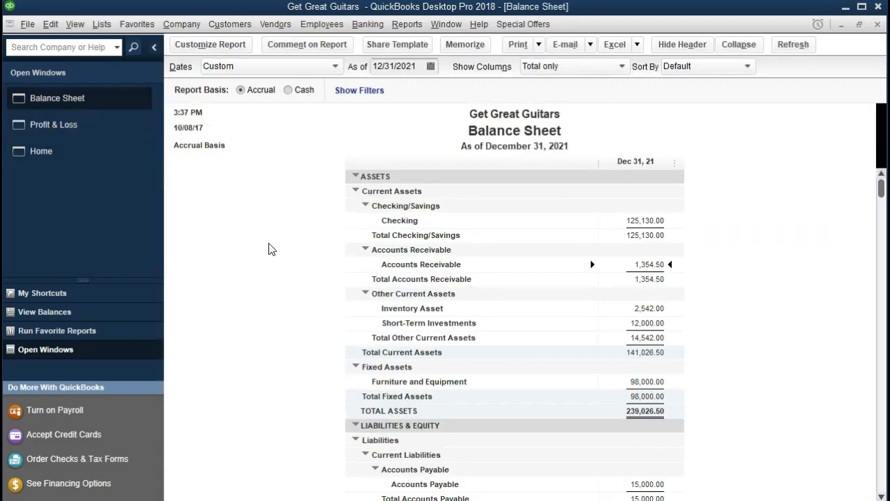
scroll(271, 249, "down", 5)
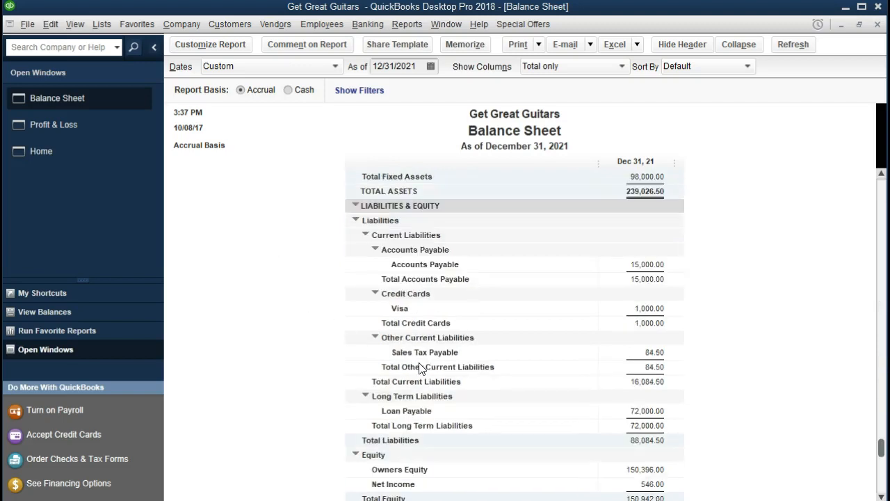
double_click(657, 355)
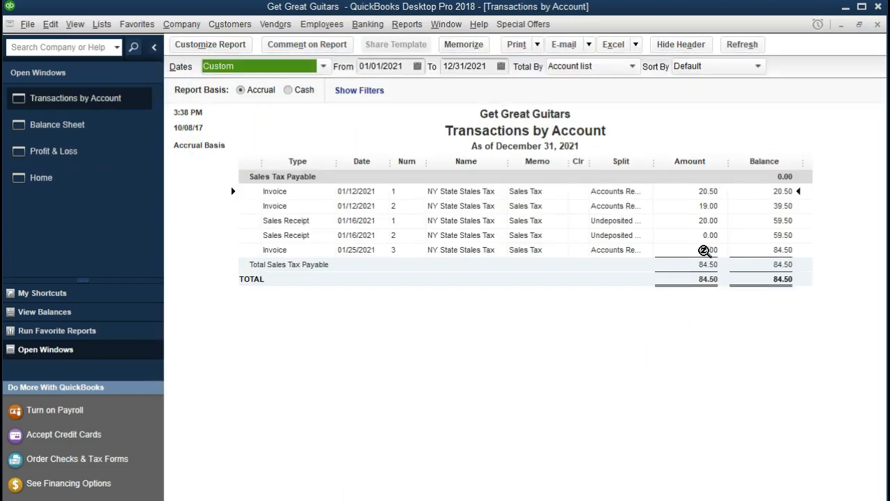
double_click(683, 251)
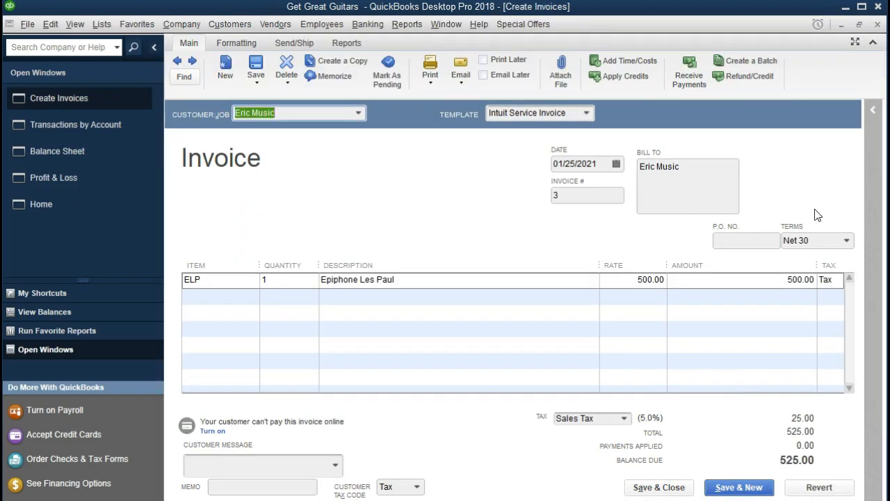
left_click(878, 24)
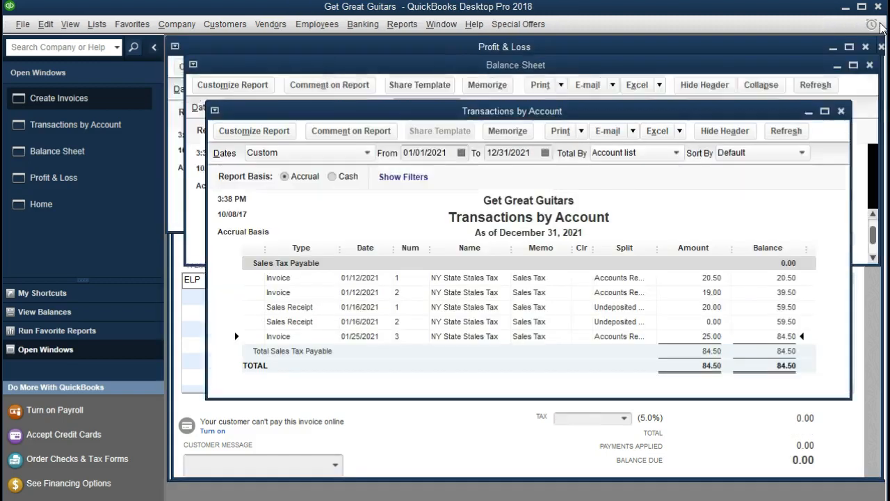
left_click(878, 26)
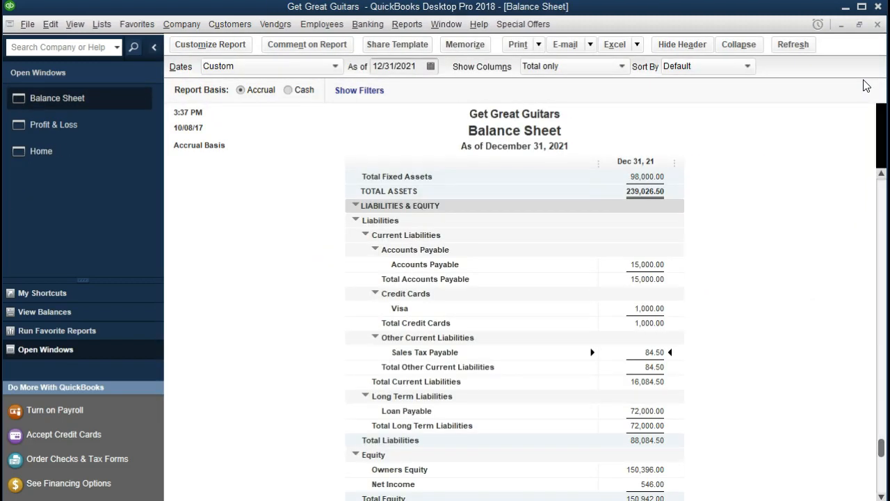
scroll(783, 230, "down", 1)
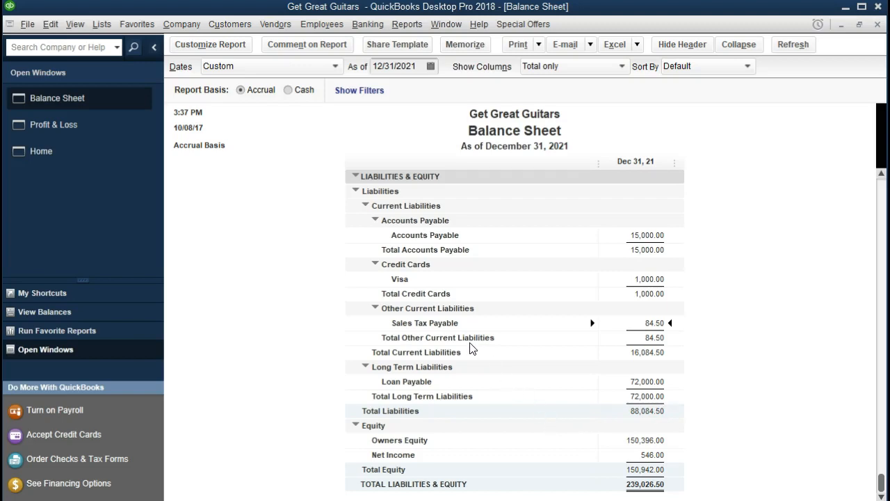
scroll(466, 341, "up", 6)
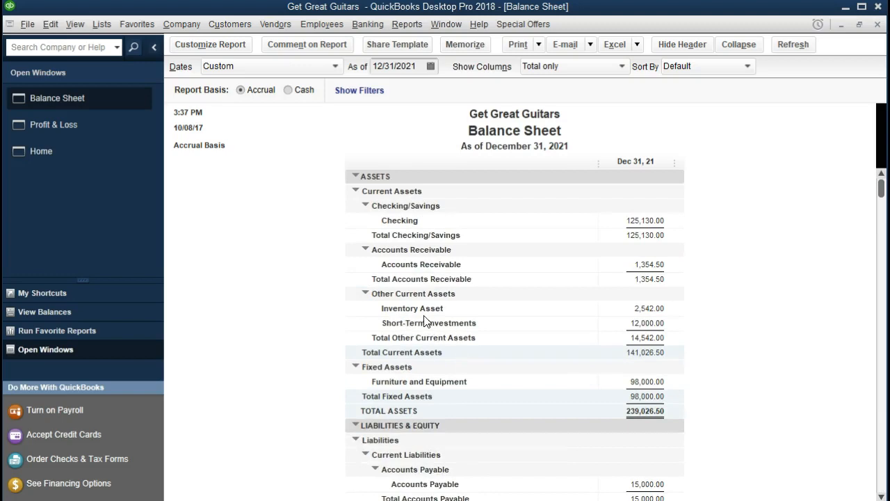
double_click(633, 308)
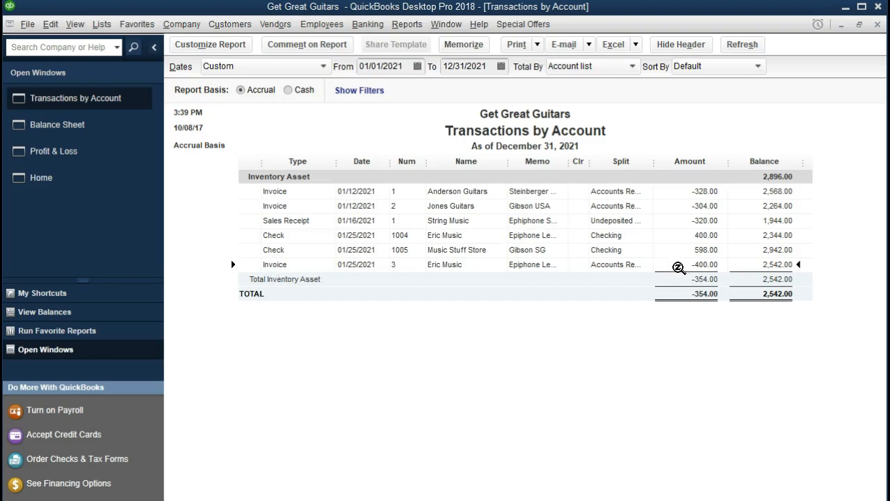
double_click(672, 267)
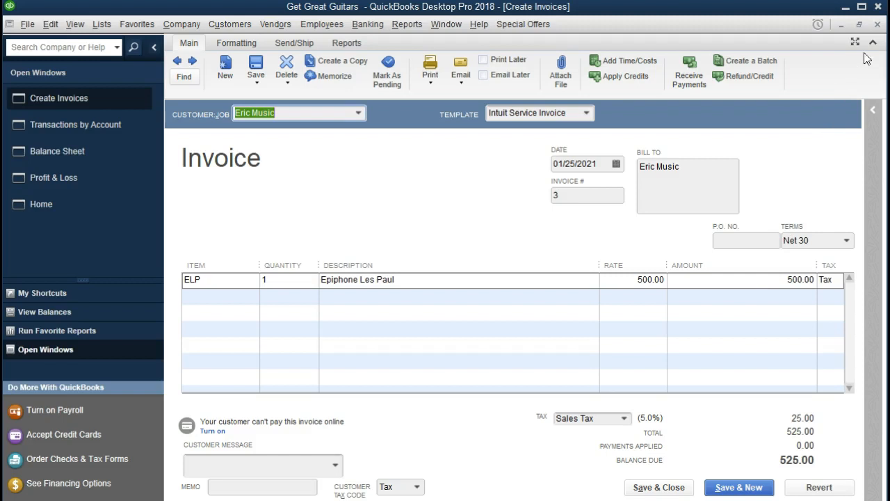
left_click(878, 25)
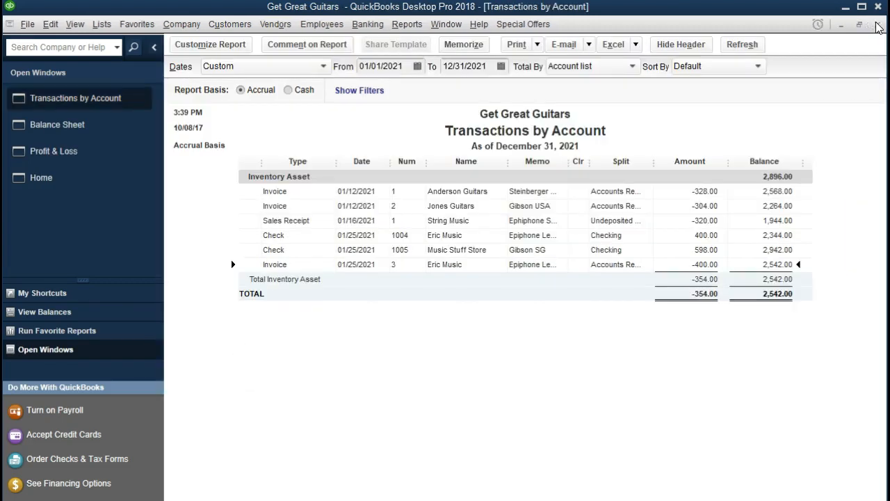
left_click(878, 25)
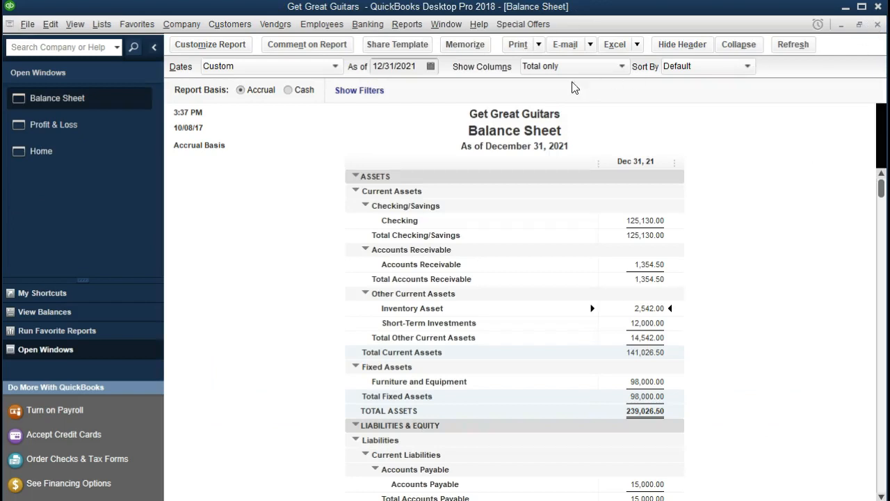
In Profit & Loss, drill Cost of Goods Sold down to the 400.00 Eric Music invoice.
left_click(107, 125)
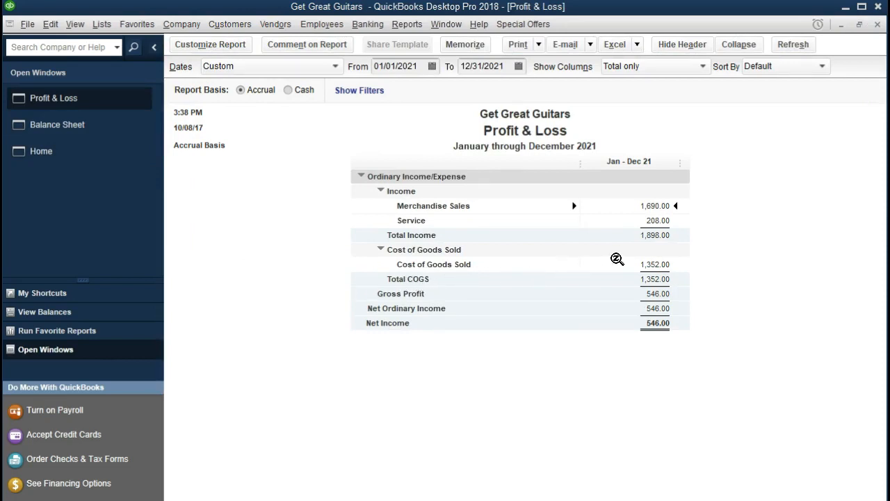
double_click(671, 266)
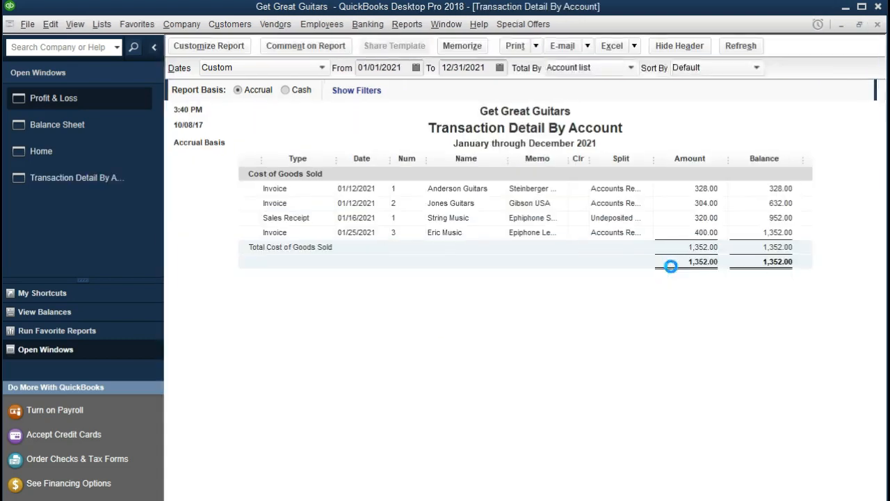
left_click(685, 235)
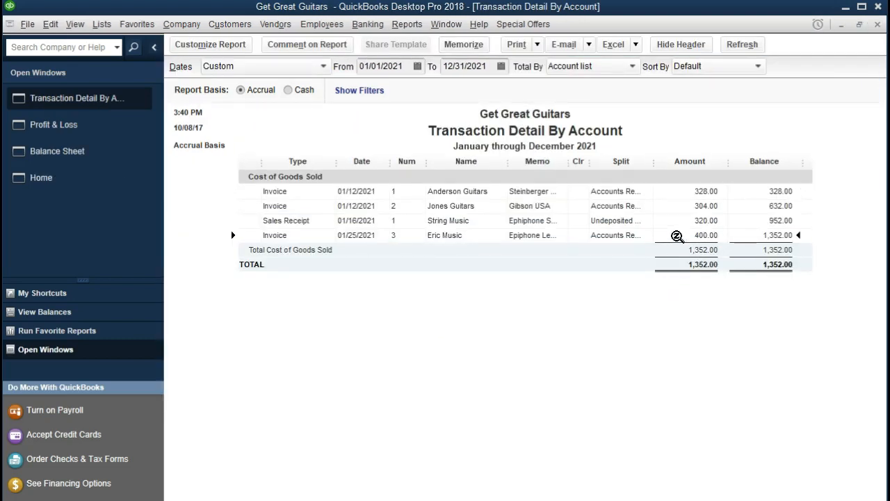
double_click(675, 236)
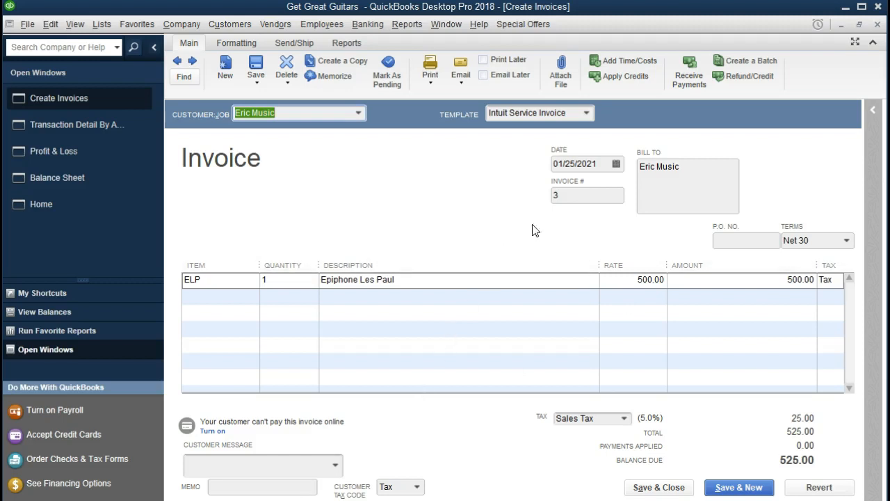
Close the invoice and Cost of Goods Sold detail, then return to the Home page.
left_click(877, 24)
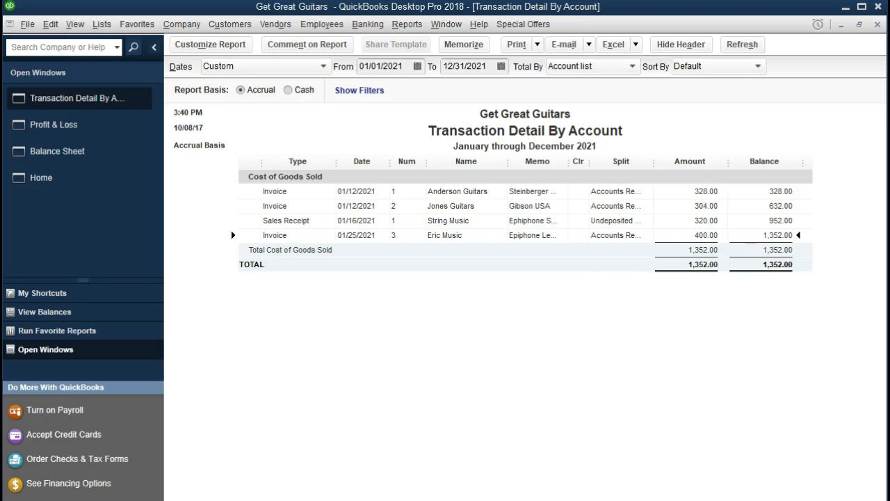
left_click(878, 26)
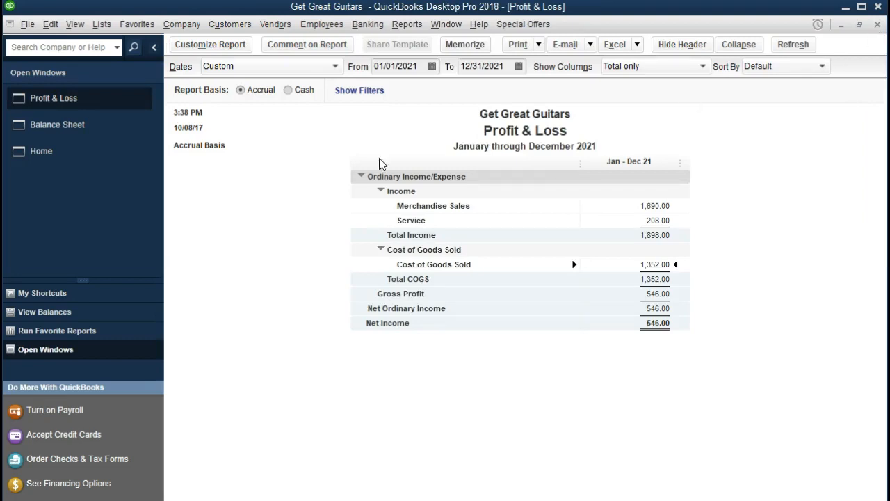
left_click(75, 151)
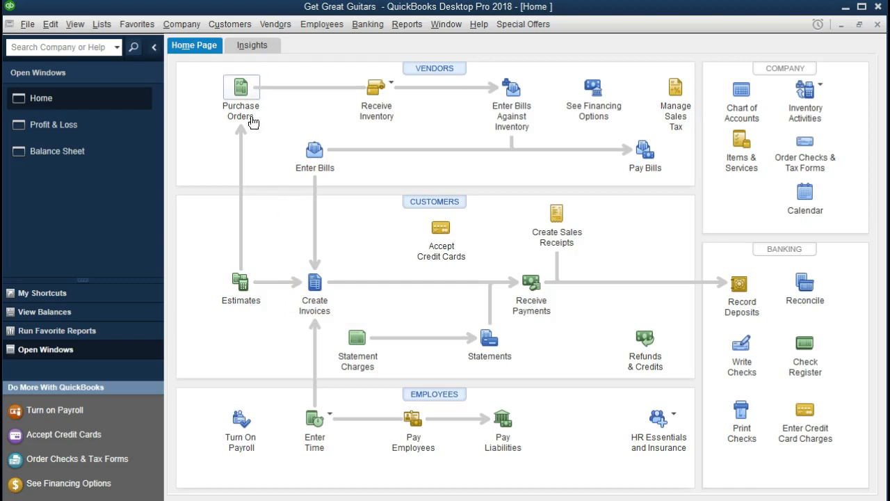
left_click(242, 91)
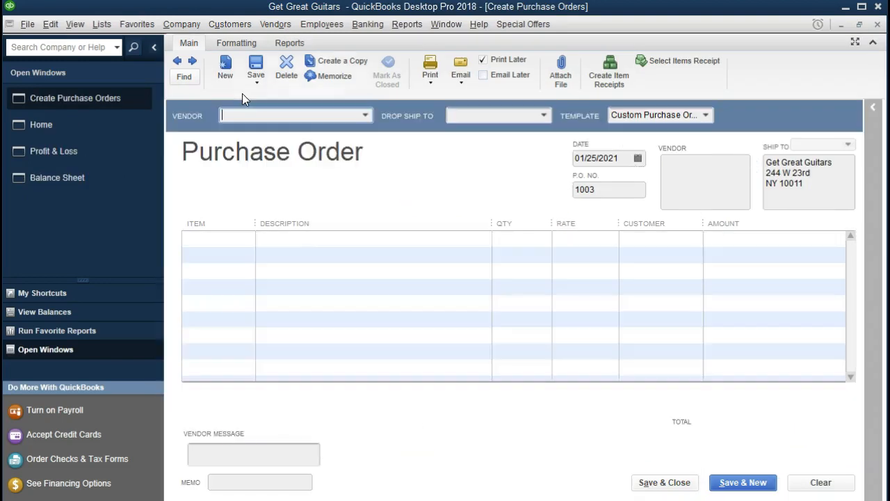
left_click(178, 62)
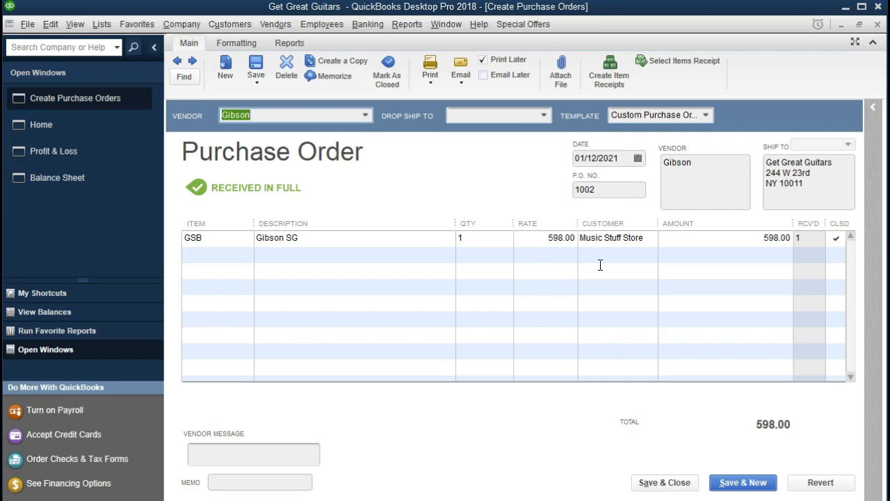
left_click(878, 27)
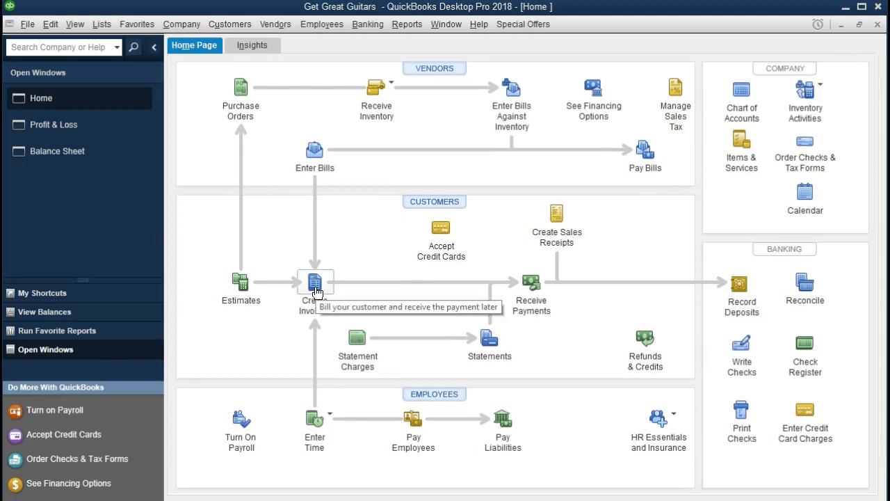
Start new invoice 4 and select Music Stuff Store as the customer.
left_click(316, 289)
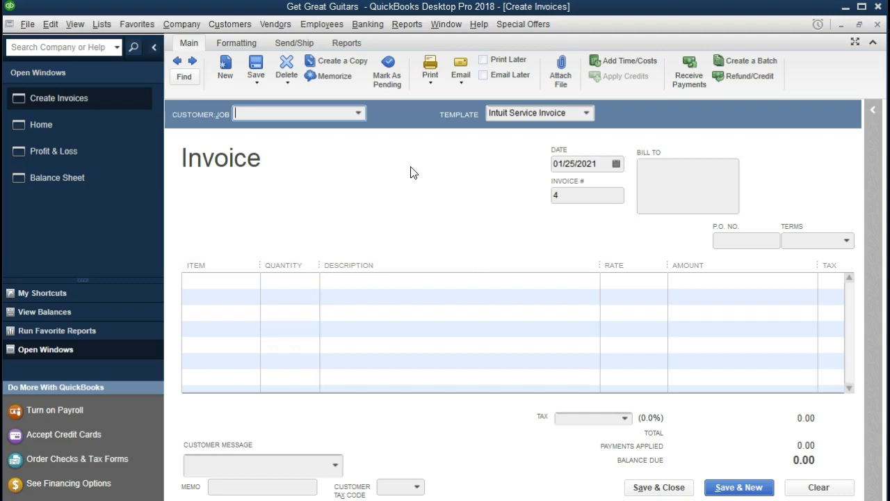
left_click(358, 109)
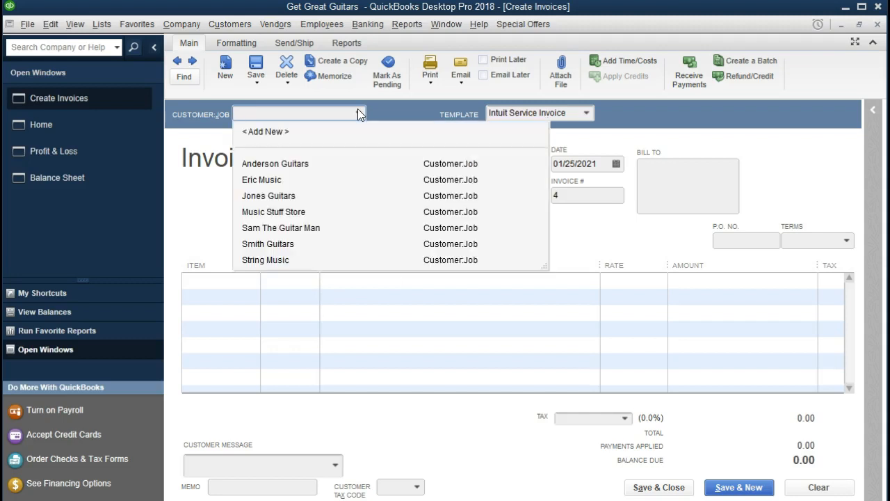
type("Music Stuff Store")
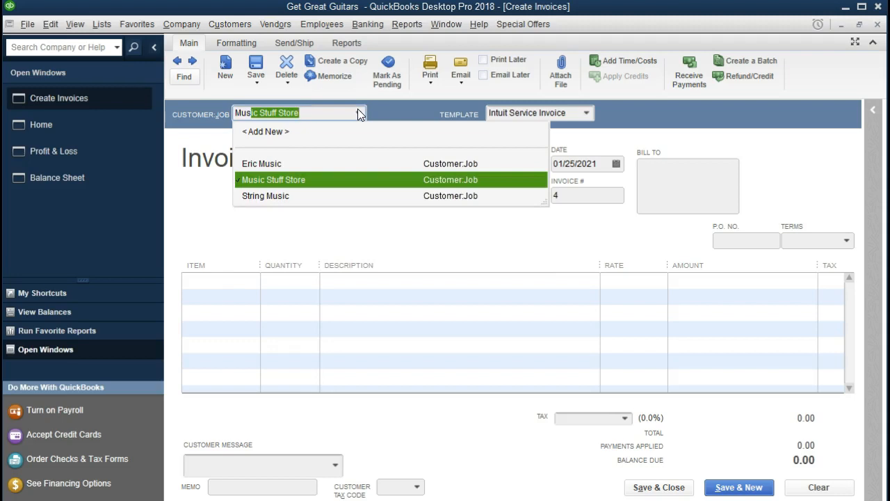
key("Tab")
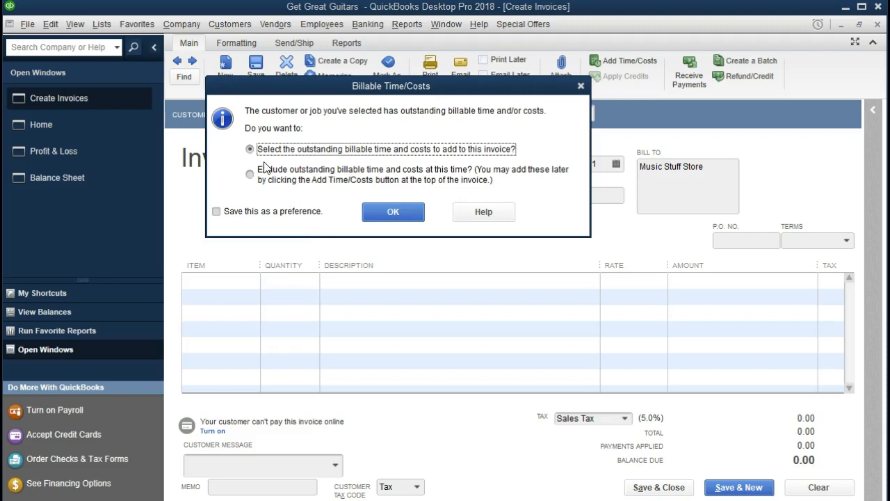
Bill Music Stuff Store's outstanding Gibson SG item on invoice 4 at 777.40 plus 38.87 tax.
left_click(389, 214)
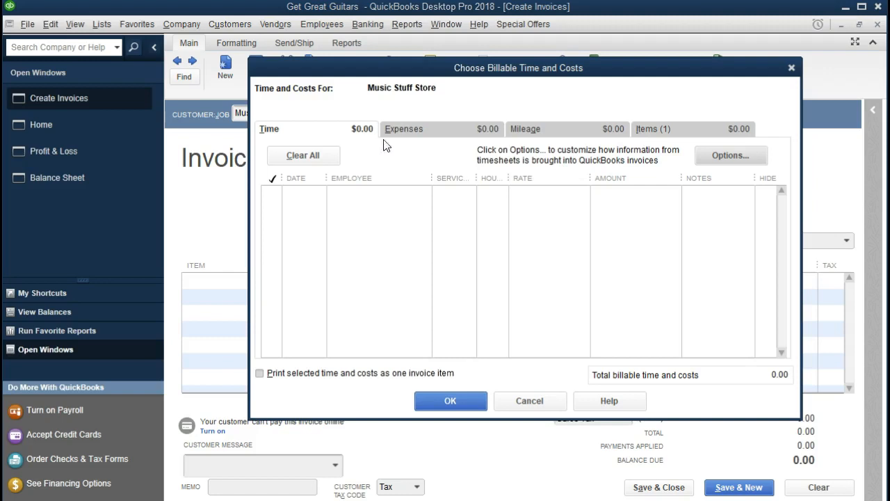
left_click(663, 133)
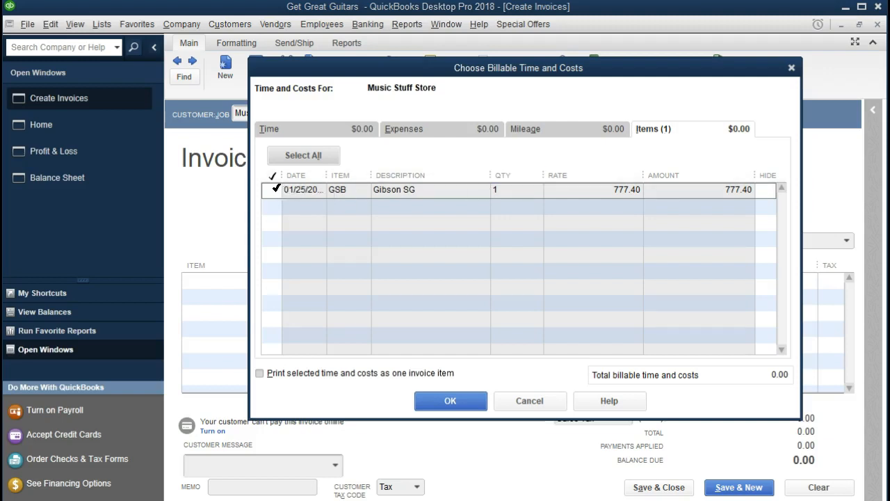
left_click(270, 189)
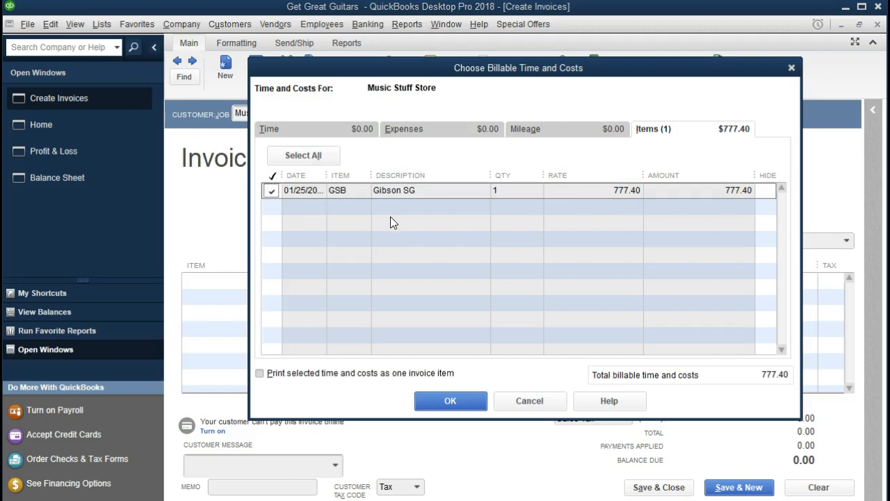
left_click(438, 398)
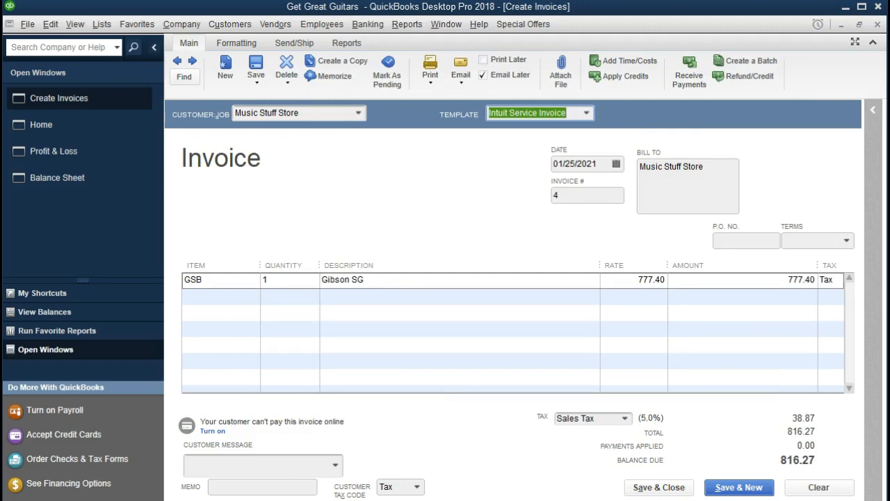
Set invoice 4's payment terms to Net 30, then move through the Gibson SG line's fields.
key("Tab")
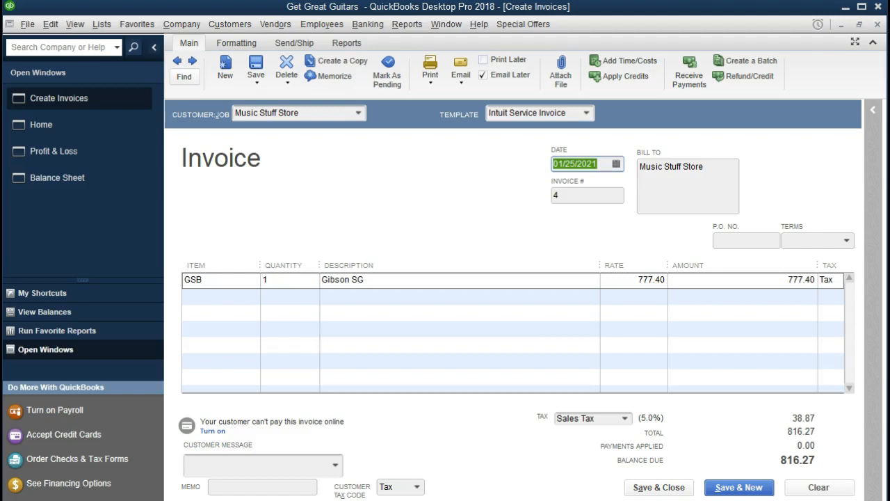
key("Tab")
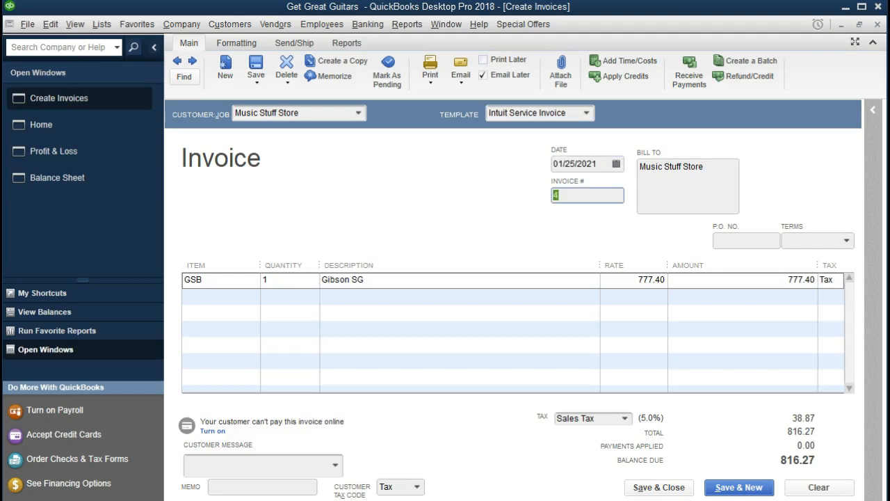
key("Tab")
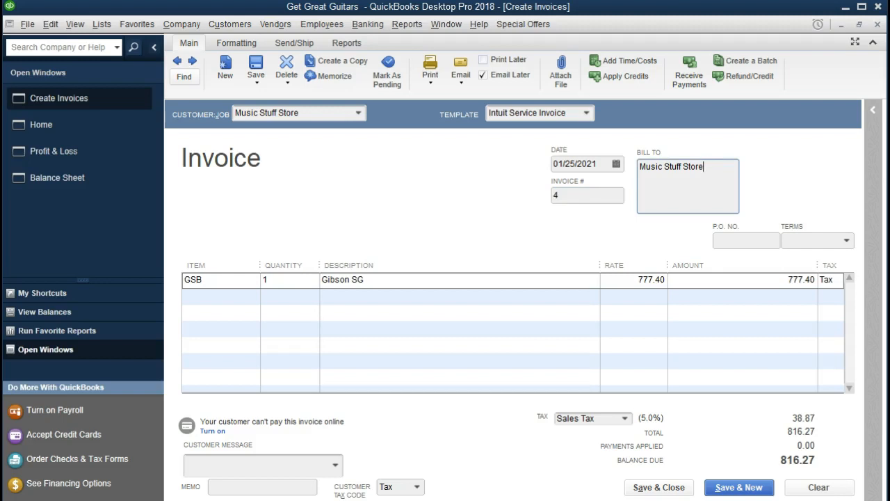
key("Tab")
key("Tab")
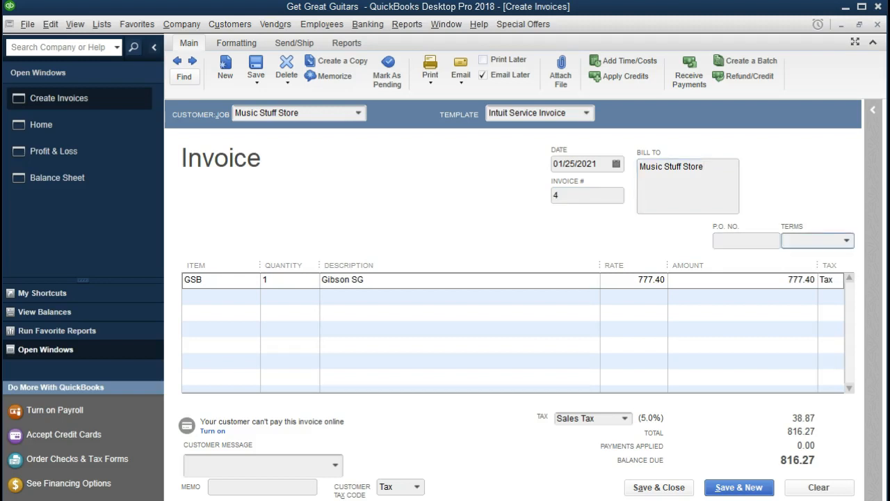
left_click(847, 240)
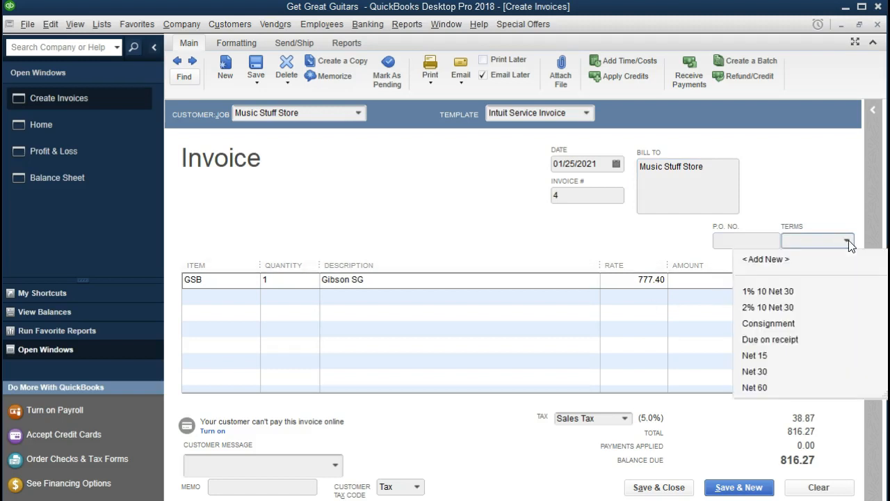
left_click(765, 369)
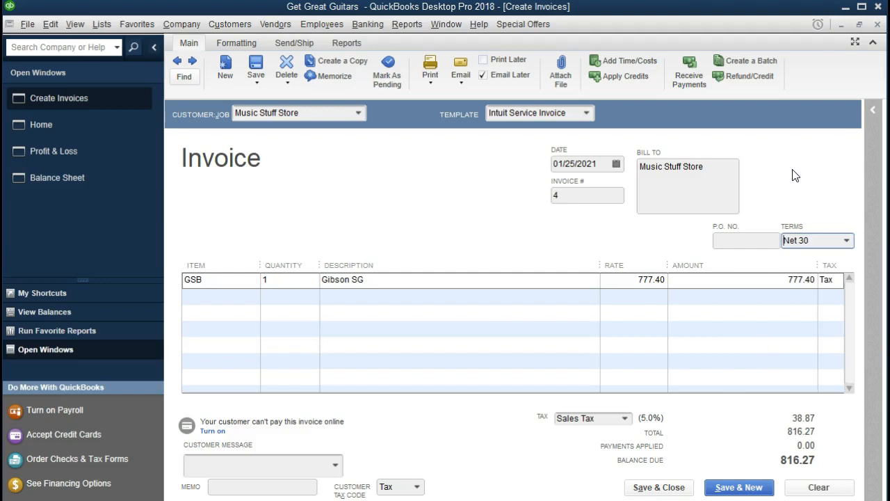
key("Tab")
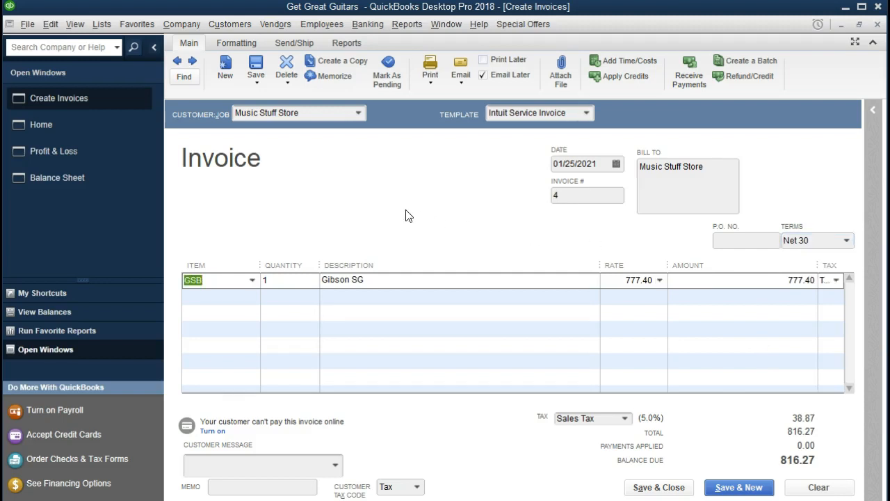
key("Tab")
key("Tab")
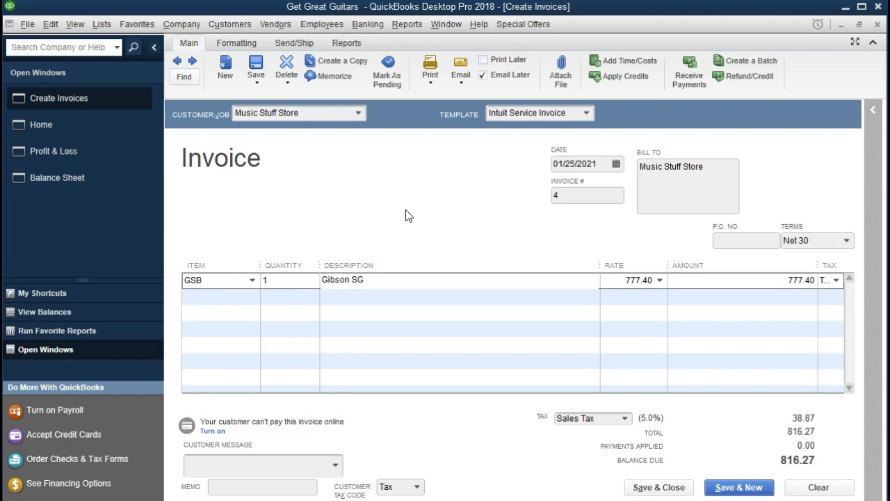
key("Tab")
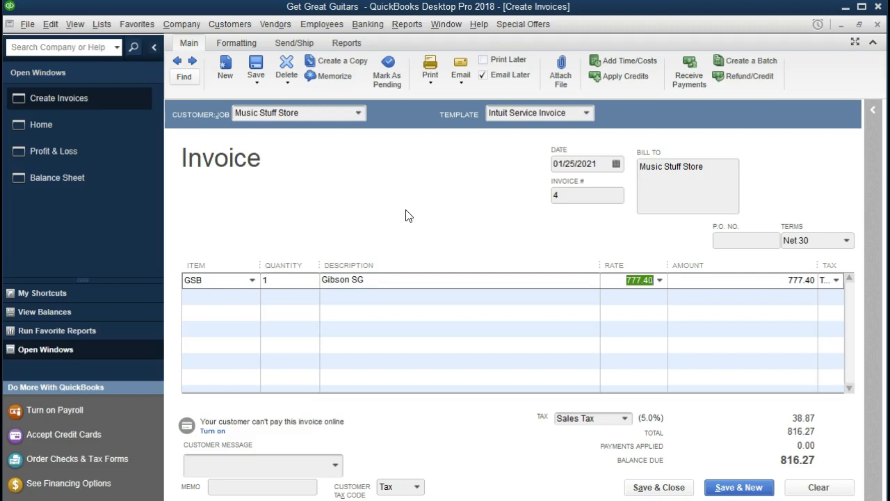
left_click(100, 24)
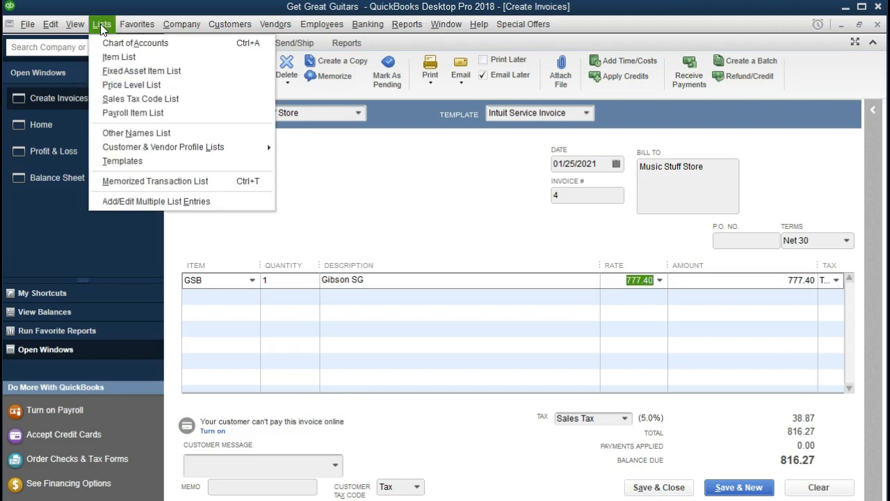
left_click(106, 58)
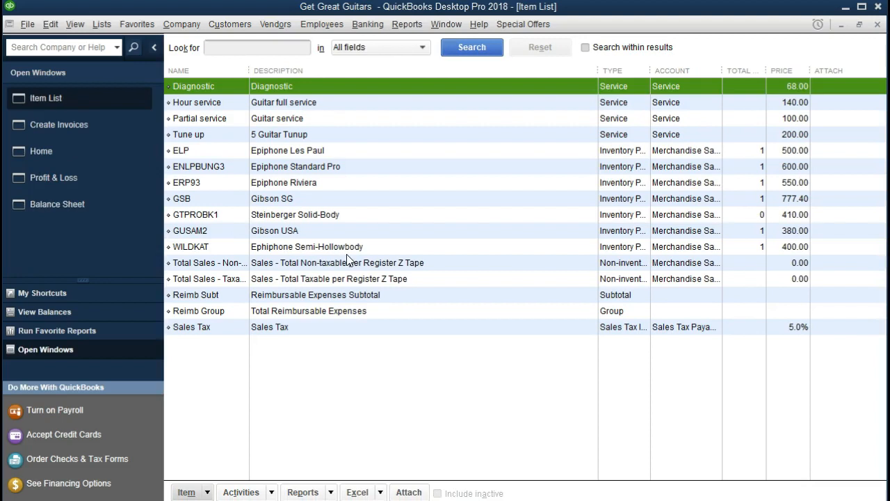
left_click(290, 200)
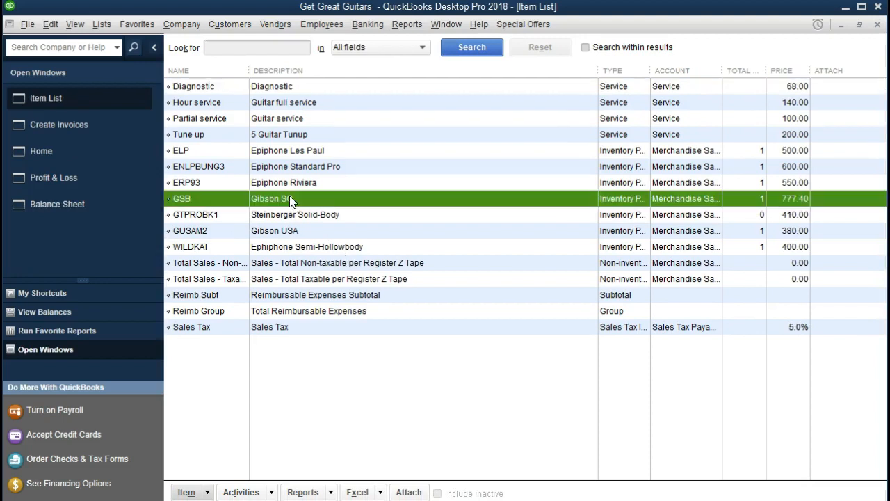
left_click(207, 491)
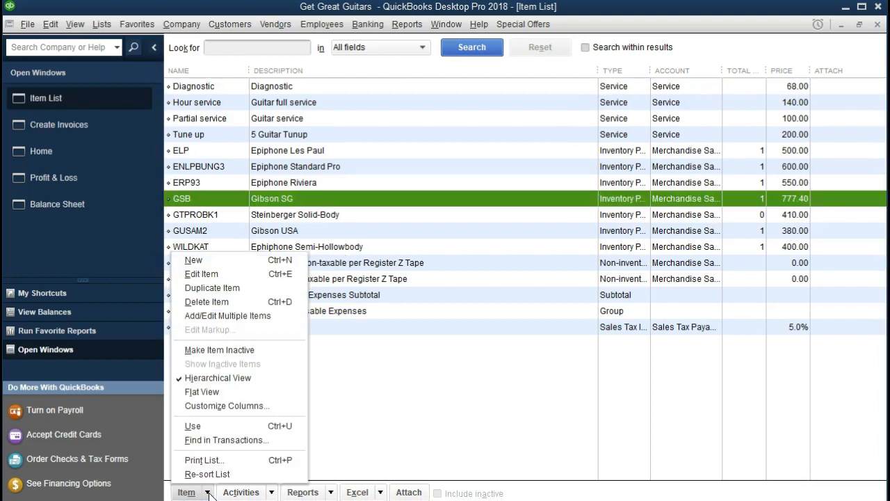
left_click(221, 274)
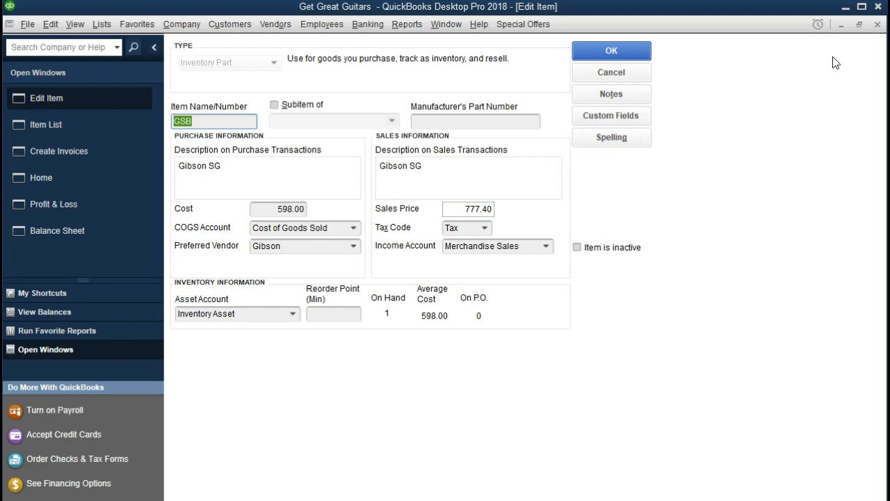
left_click(878, 25)
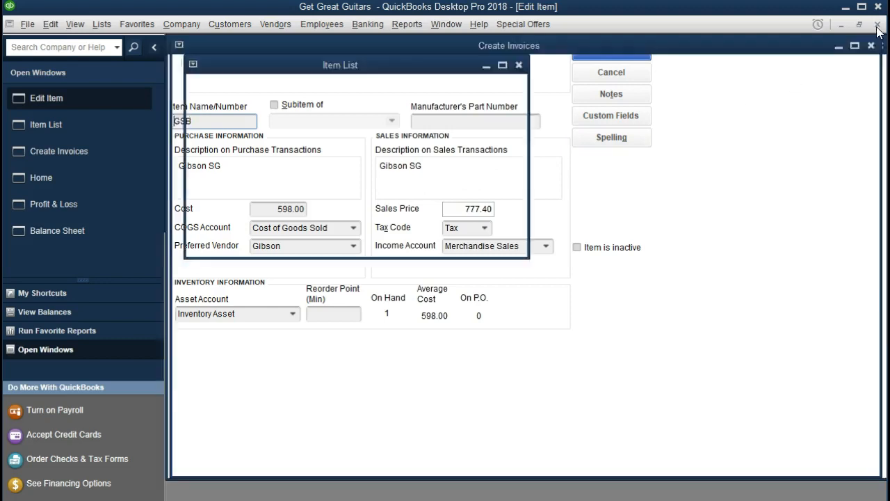
left_click(878, 25)
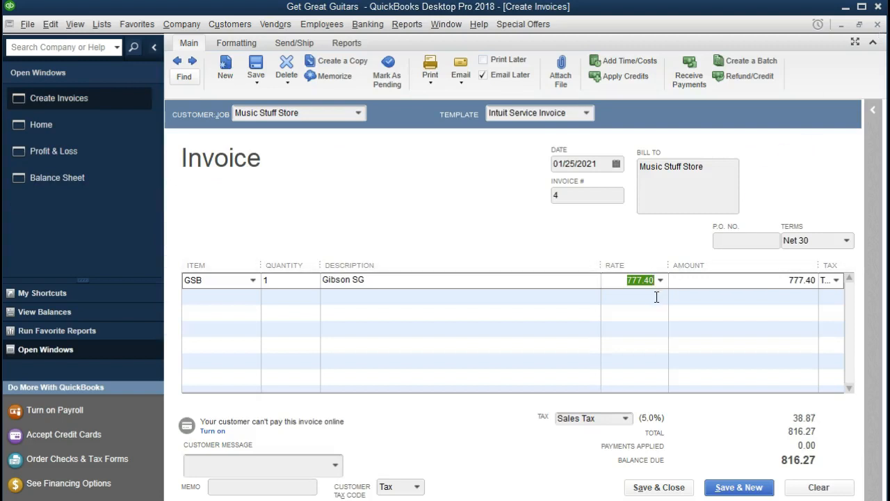
Widen the Tax column next to Amount so the Gibson SG line's tax code shows fully.
key("Tab")
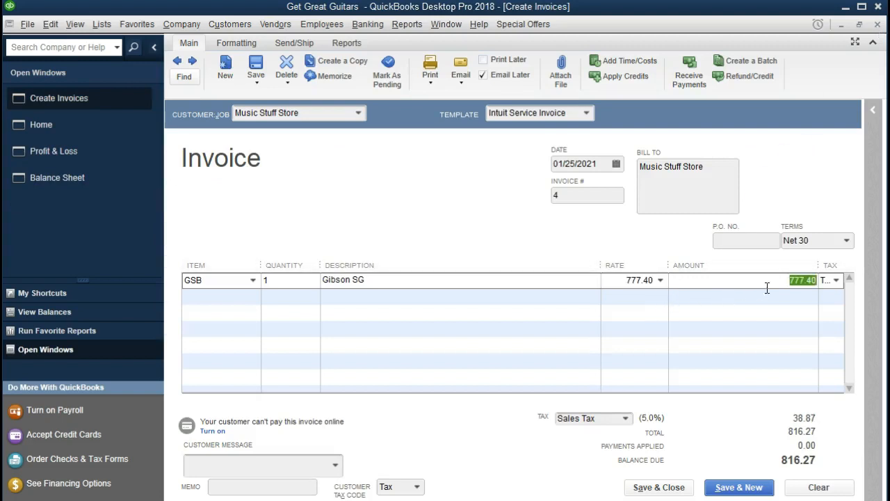
left_click_drag(816, 265, 798, 269)
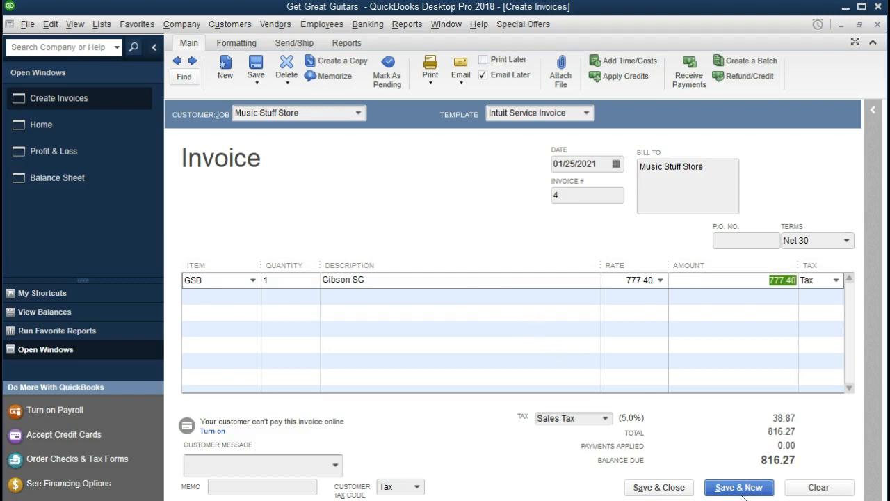
Save and close invoice 4 without emailing it, making Net 30 the store's permanent terms.
left_click(671, 490)
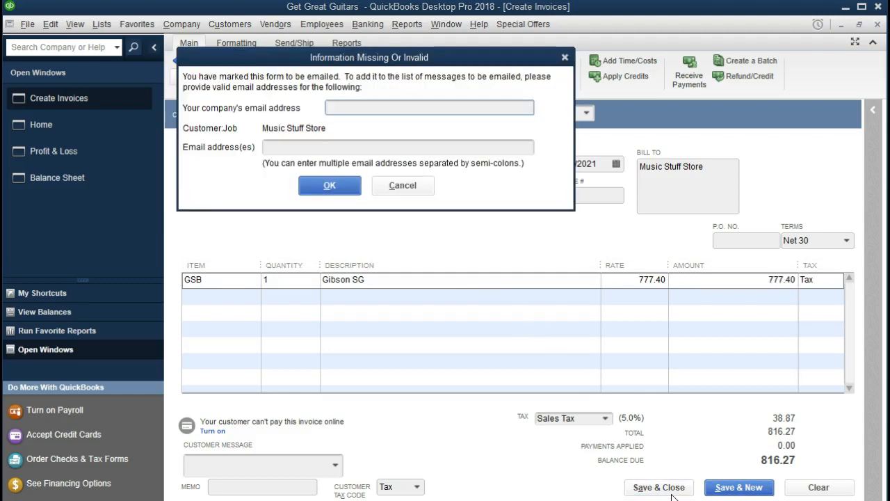
left_click(565, 57)
left_click(483, 76)
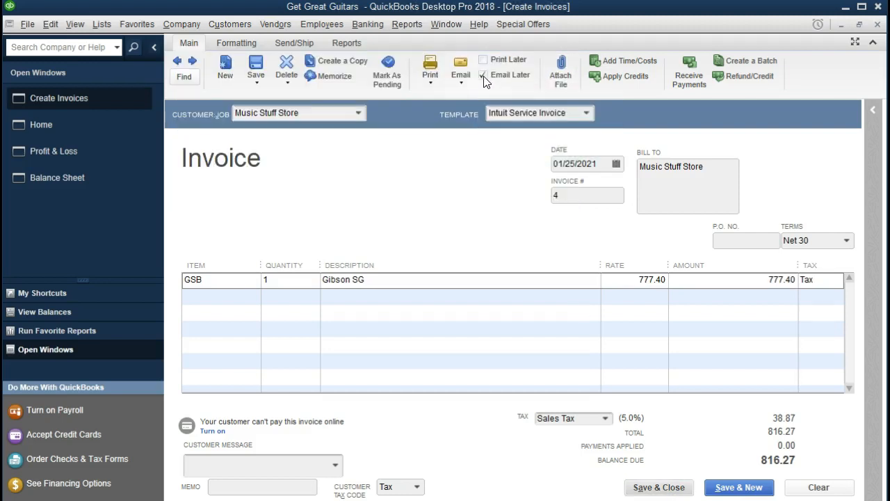
left_click(643, 490)
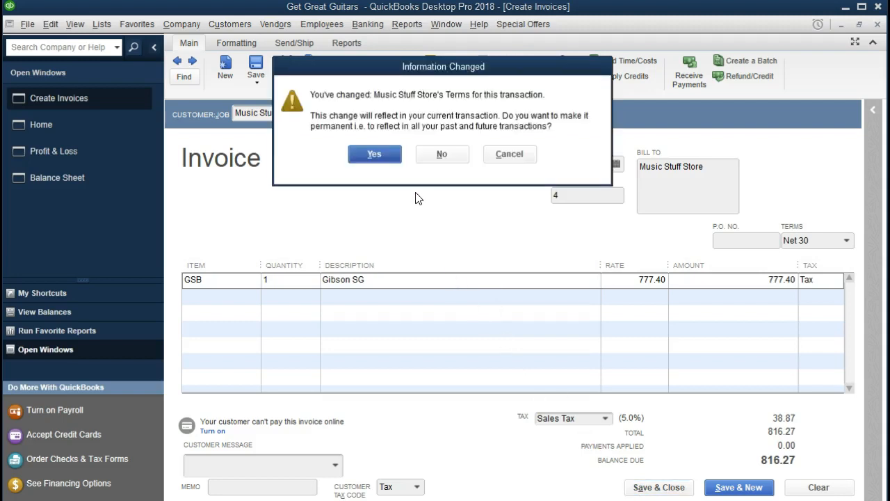
left_click(384, 161)
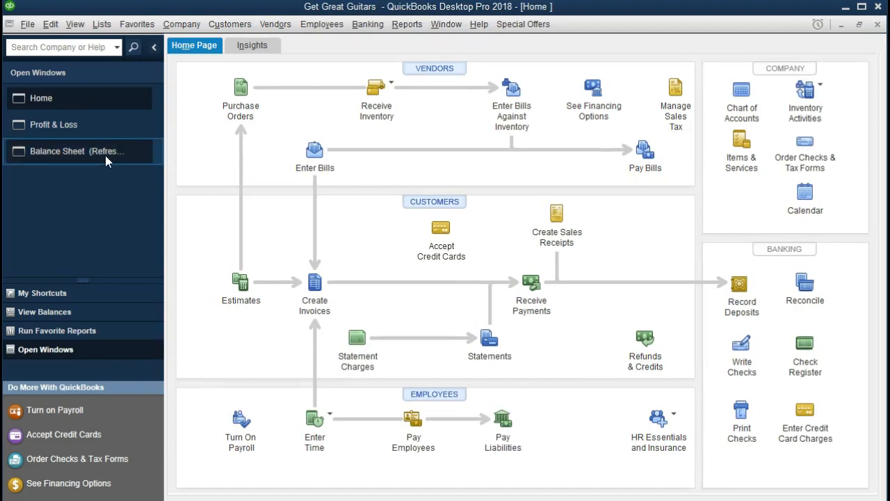
left_click(105, 155)
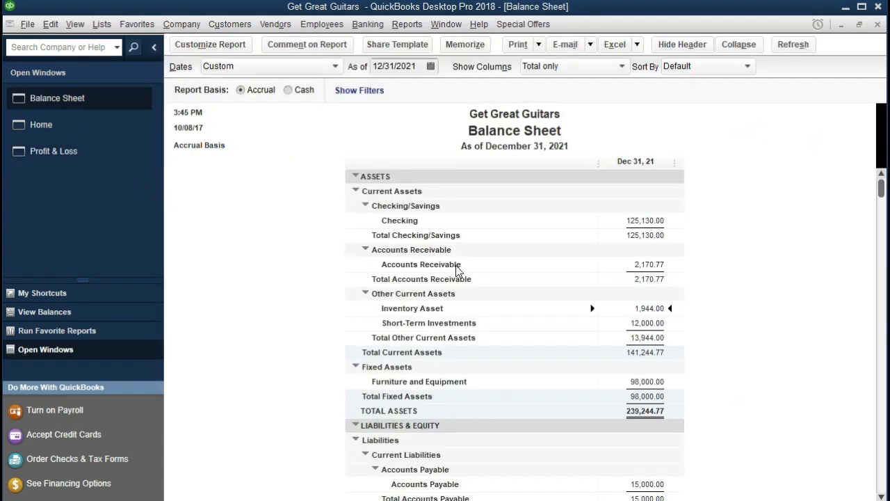
double_click(657, 264)
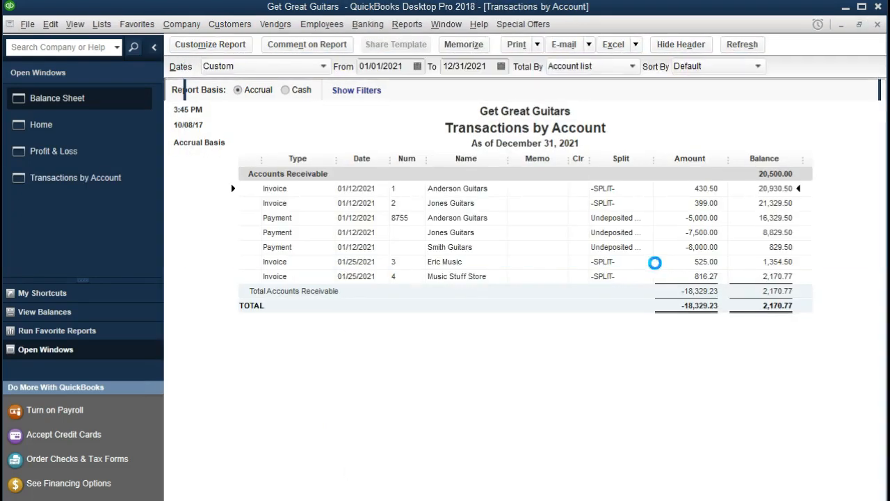
left_click(498, 281)
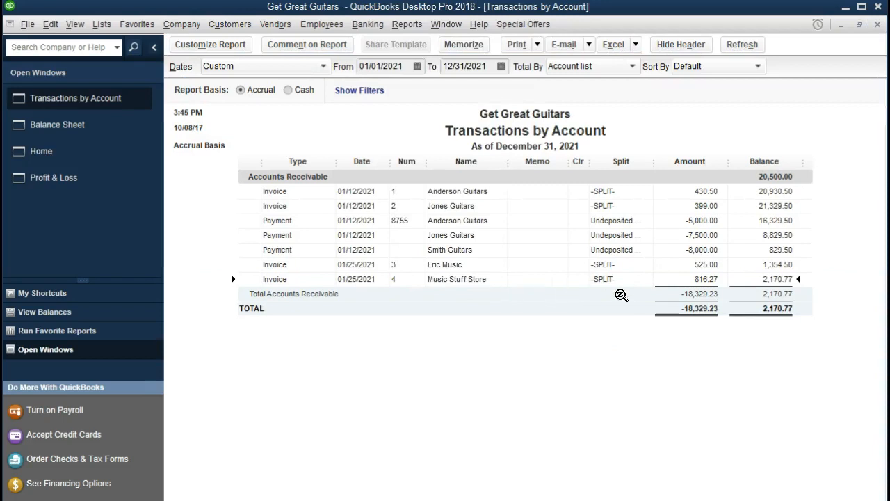
double_click(694, 281)
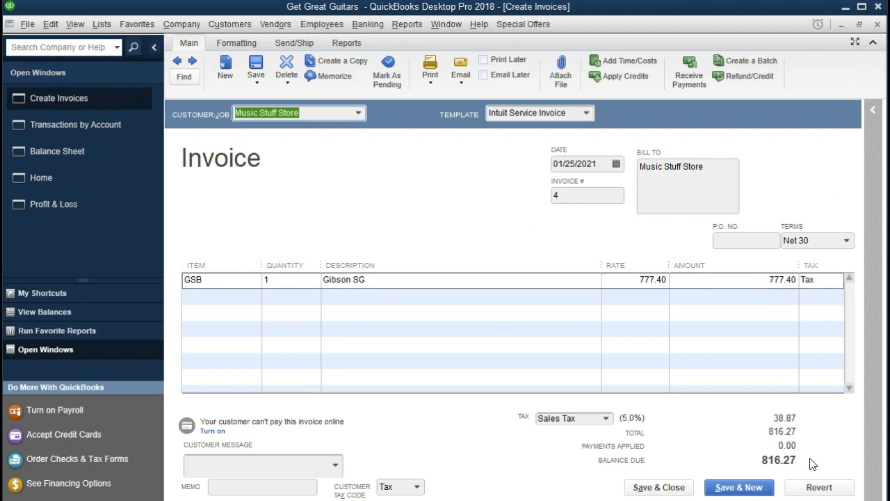
left_click(878, 25)
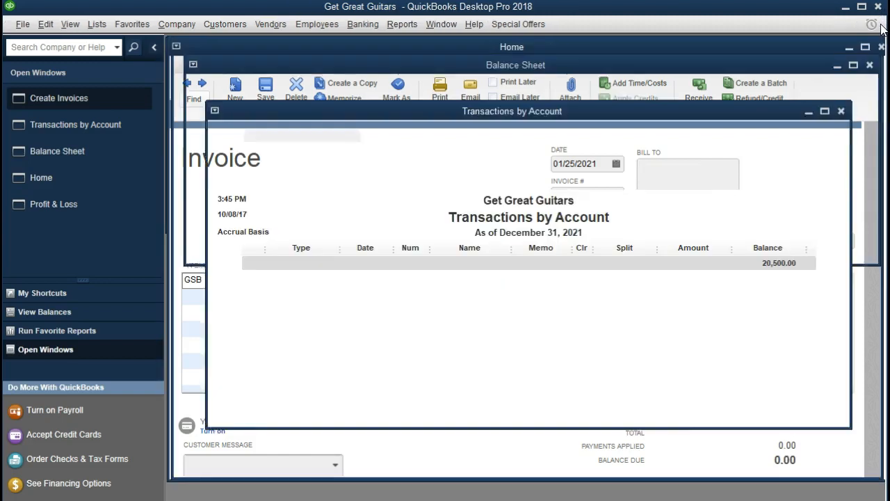
left_click(878, 25)
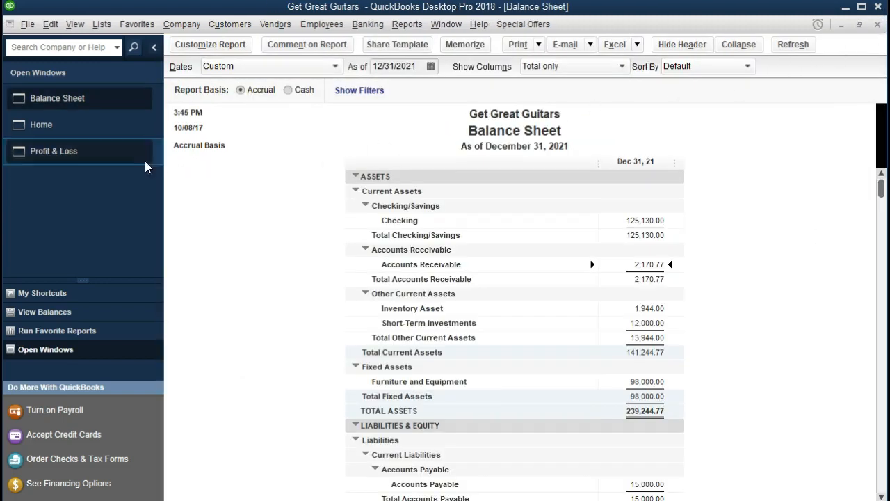
Trace Profit & Loss Merchandise Sales 2,467.40 to the 777.40 Gibson SG invoice, then close both drill-downs.
left_click(82, 160)
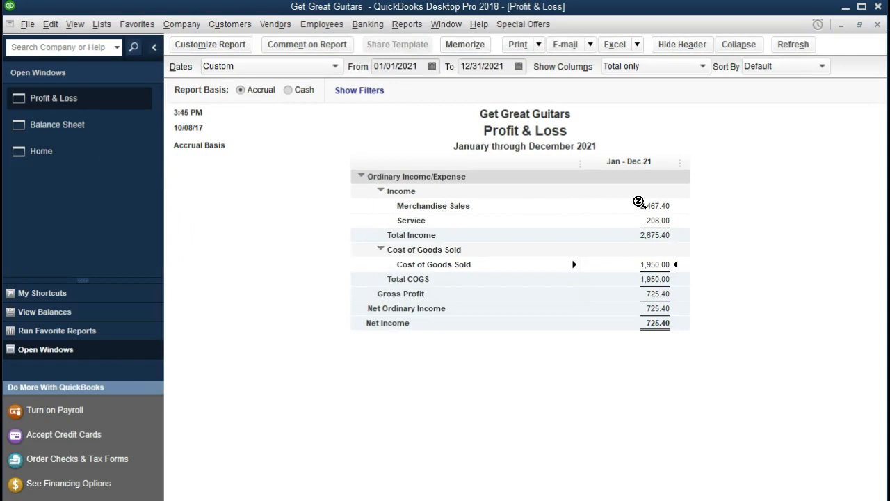
double_click(668, 206)
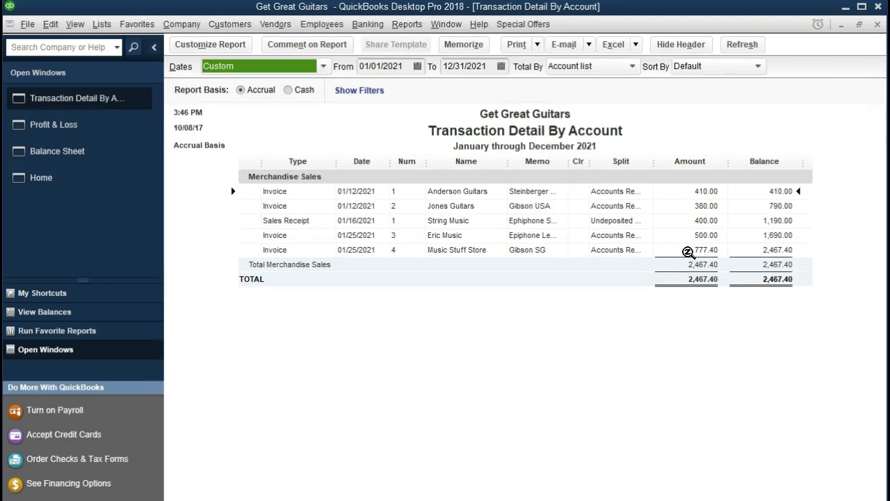
double_click(689, 251)
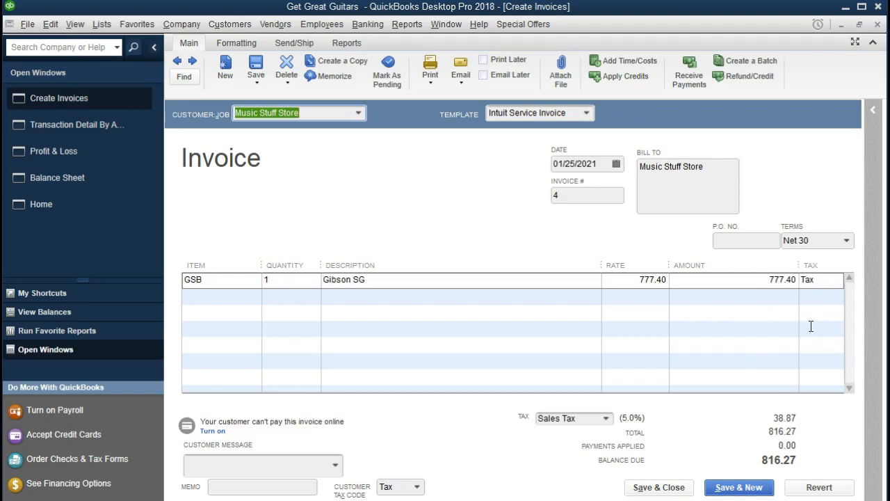
left_click(876, 24)
left_click(876, 24)
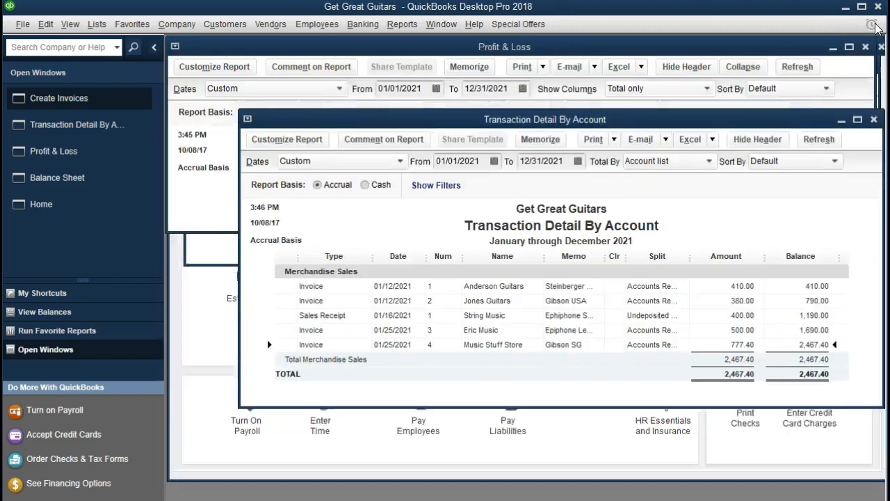
left_click(876, 25)
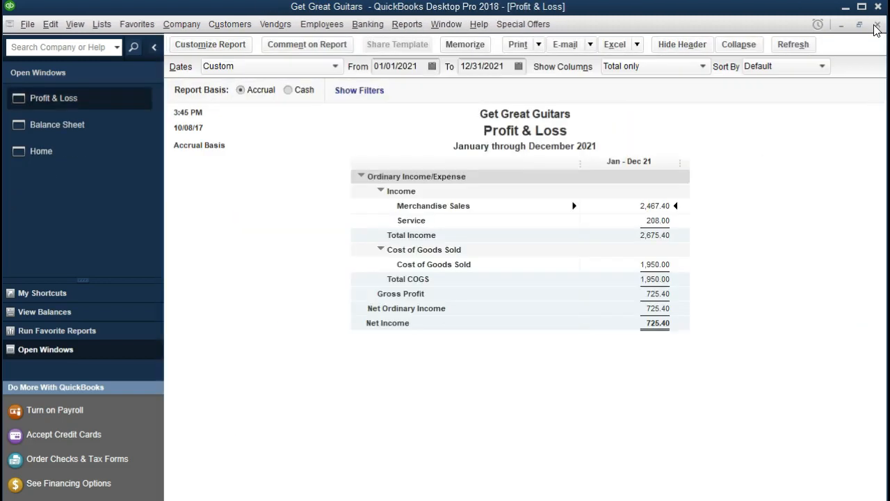
Drill into Balance Sheet Sales Tax Payable and open invoice 4 behind its 38.87 tax.
left_click(126, 129)
scroll(246, 239, "down", 4)
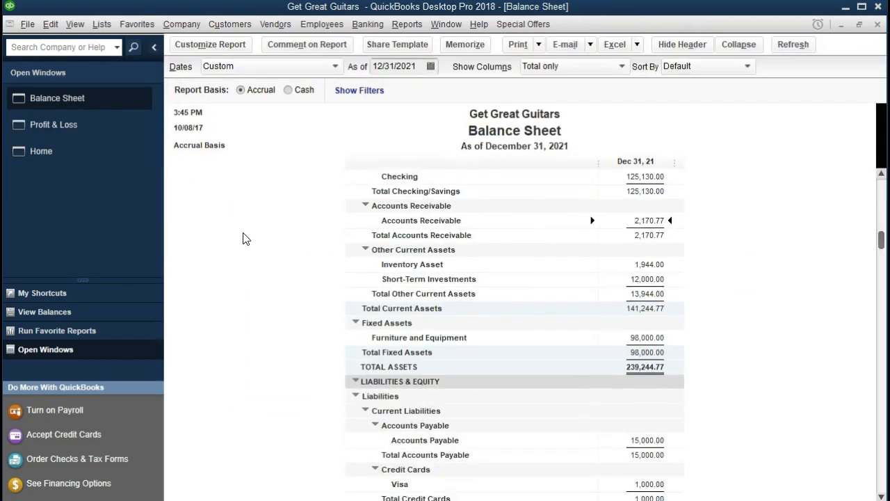
scroll(242, 239, "down", 1)
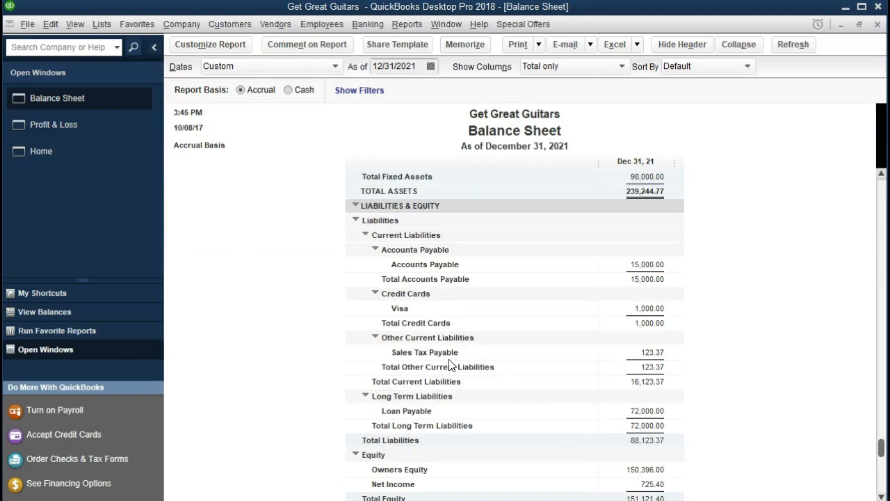
double_click(633, 352)
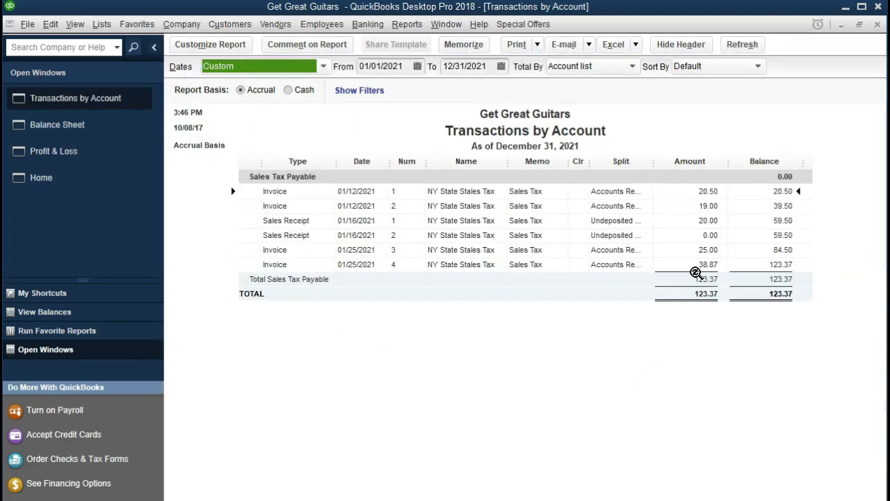
left_click(696, 266)
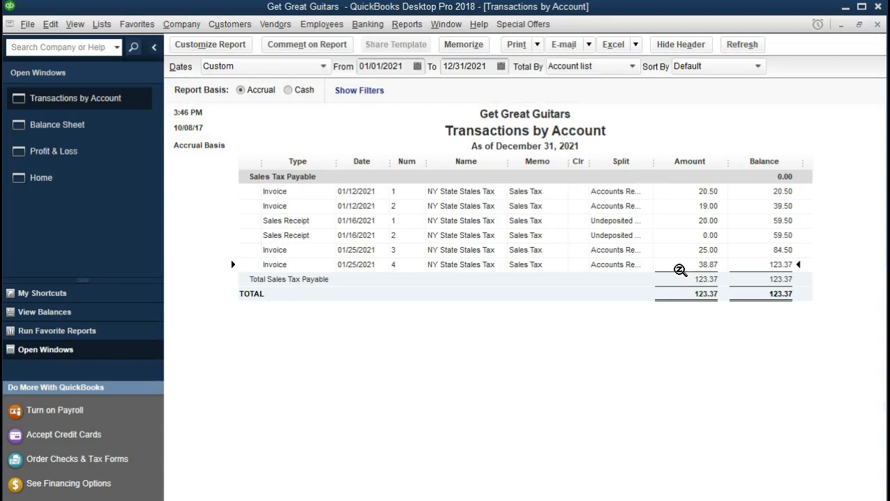
double_click(680, 266)
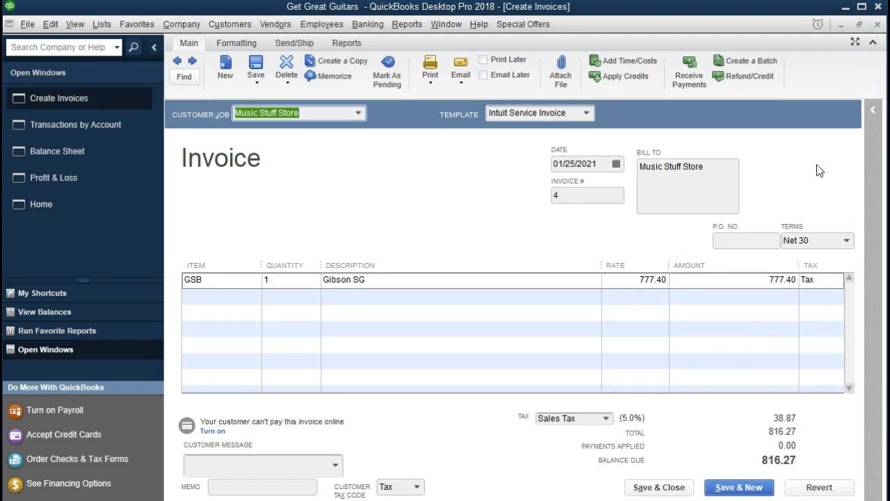
left_click(876, 25)
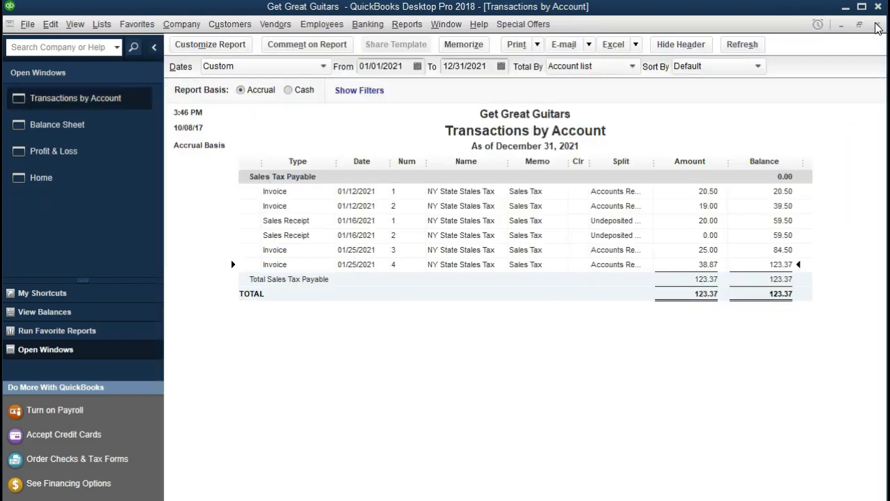
Trace Balance Sheet Inventory Asset 1,944.00 to invoice 4's -598.00 entry, then close the drill-downs.
left_click(877, 25)
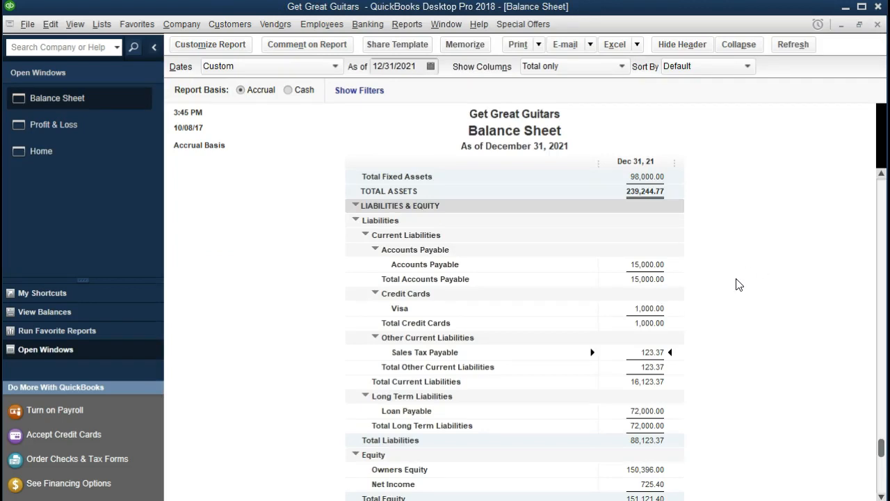
scroll(738, 284, "up", 5)
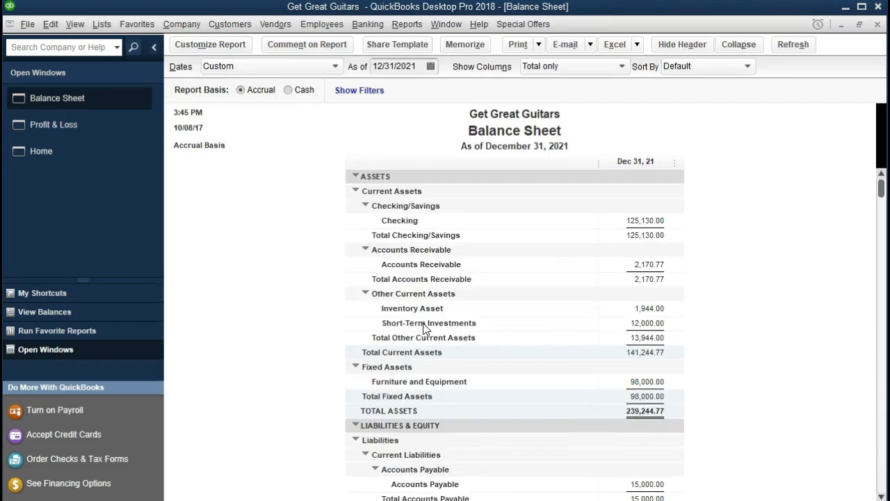
left_click(646, 311)
double_click(646, 311)
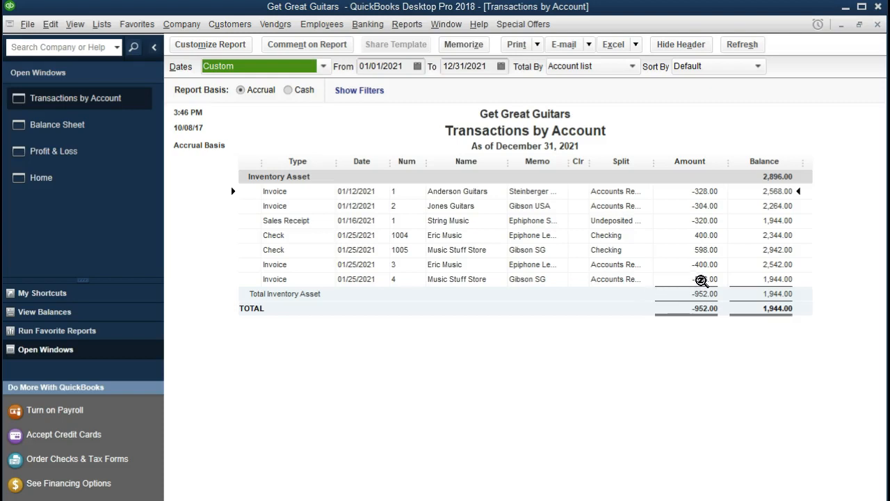
double_click(701, 280)
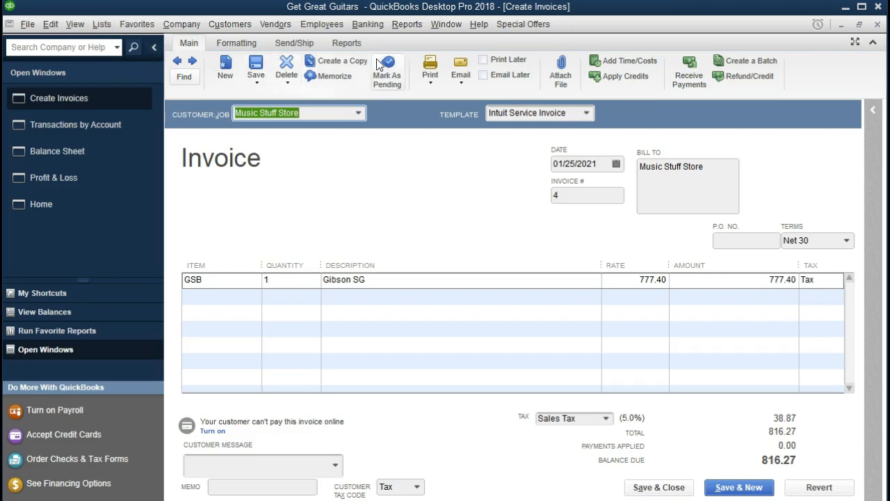
left_click(878, 24)
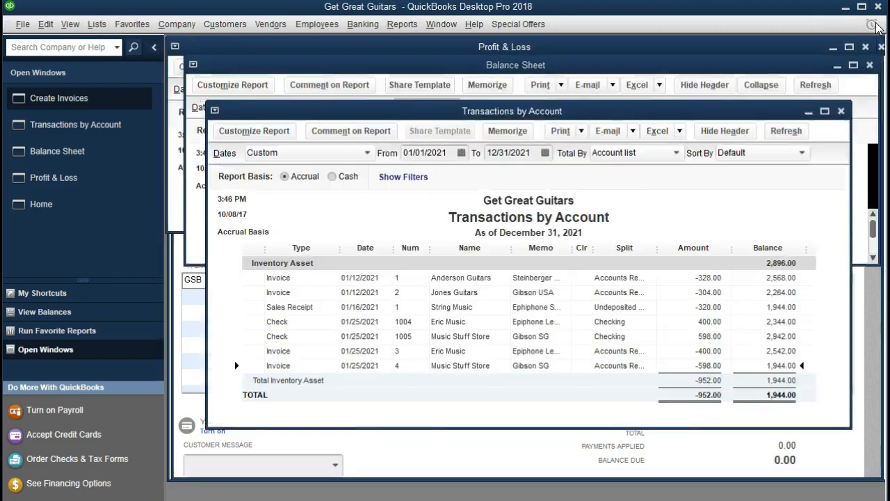
left_click(878, 27)
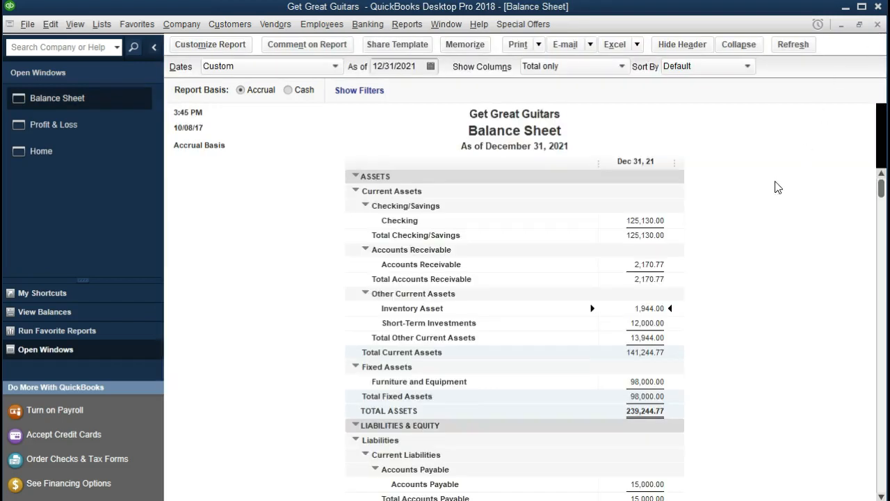
Trace Profit & Loss Cost of Goods Sold 1,950.00 to invoice 4's 598.00, then close the drill-downs.
left_click(93, 126)
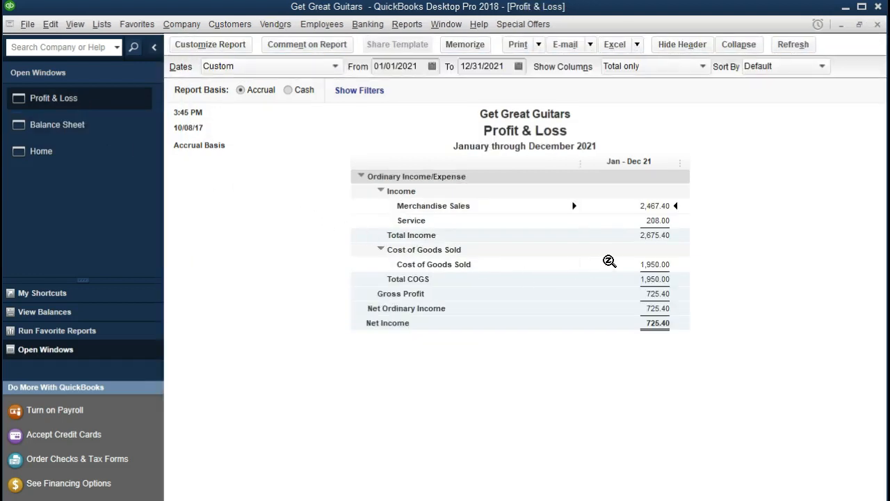
double_click(651, 264)
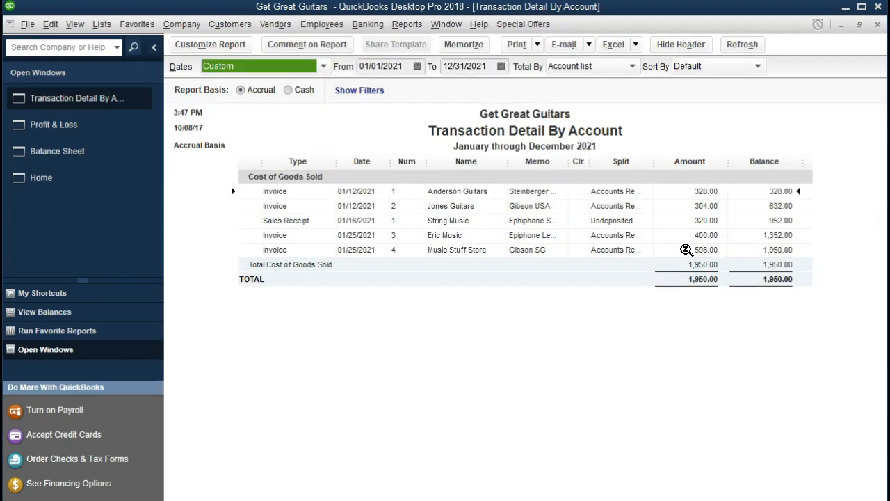
double_click(687, 250)
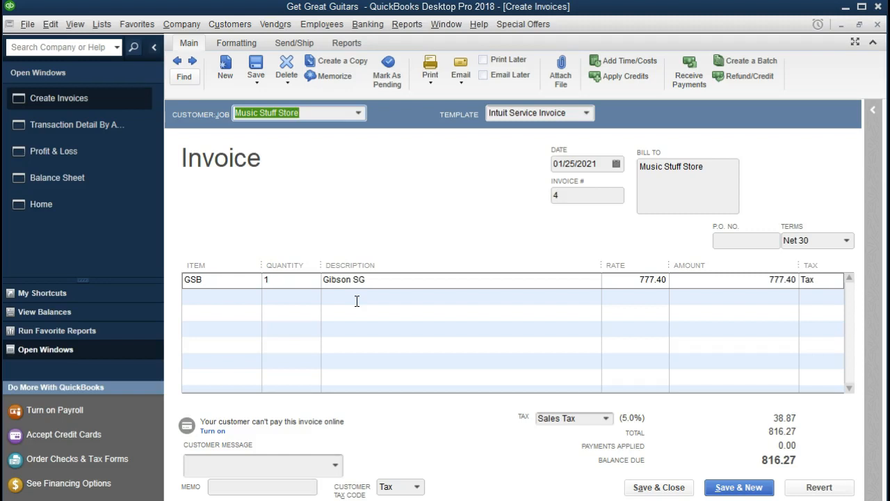
left_click(877, 25)
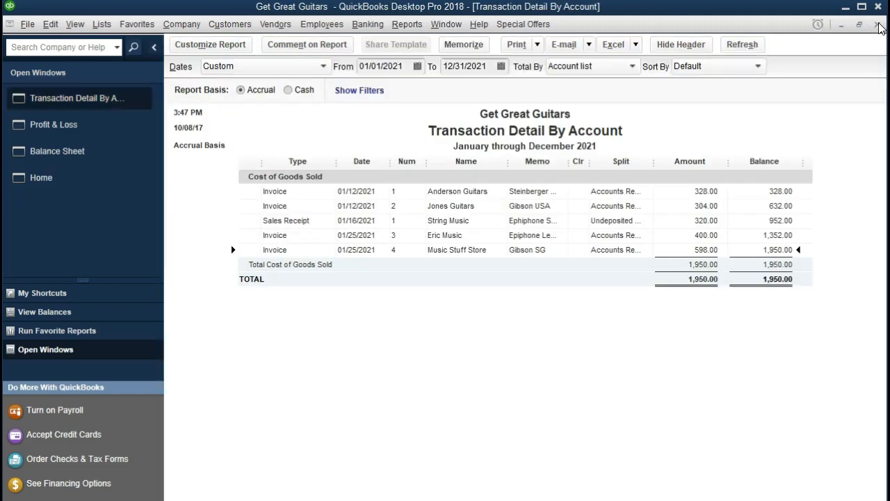
left_click(878, 25)
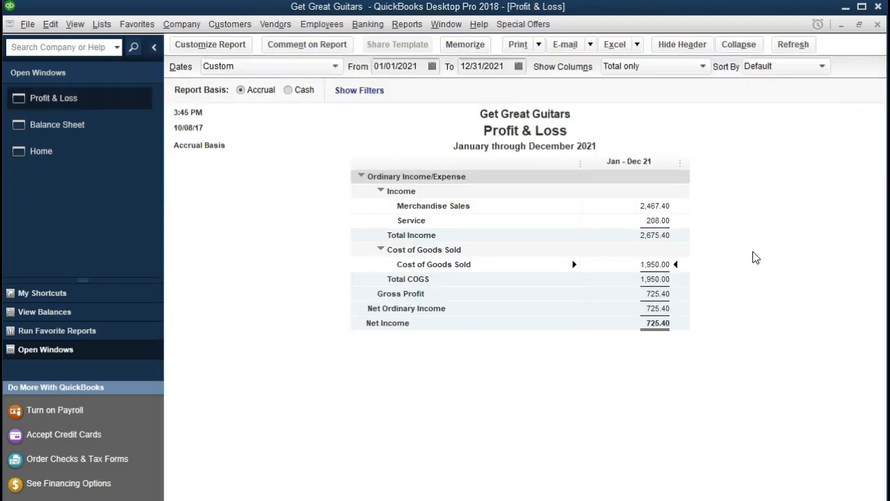